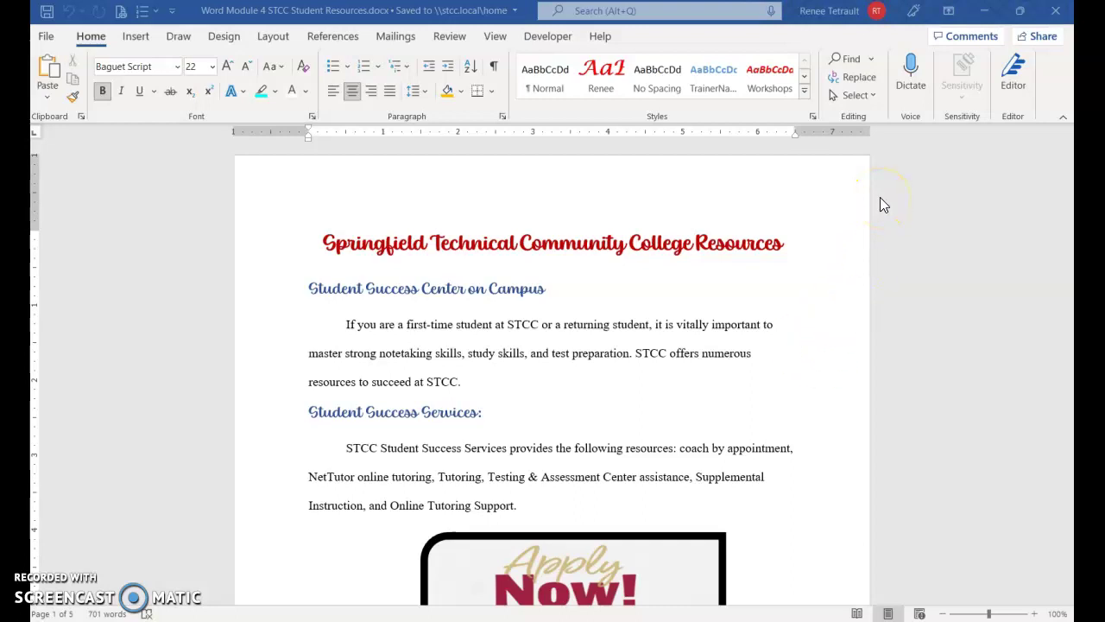
# Show the document's page thumbnails beside the text, and close the thumbnail view again.
pyautogui.hotkey('ctrl', 'f')
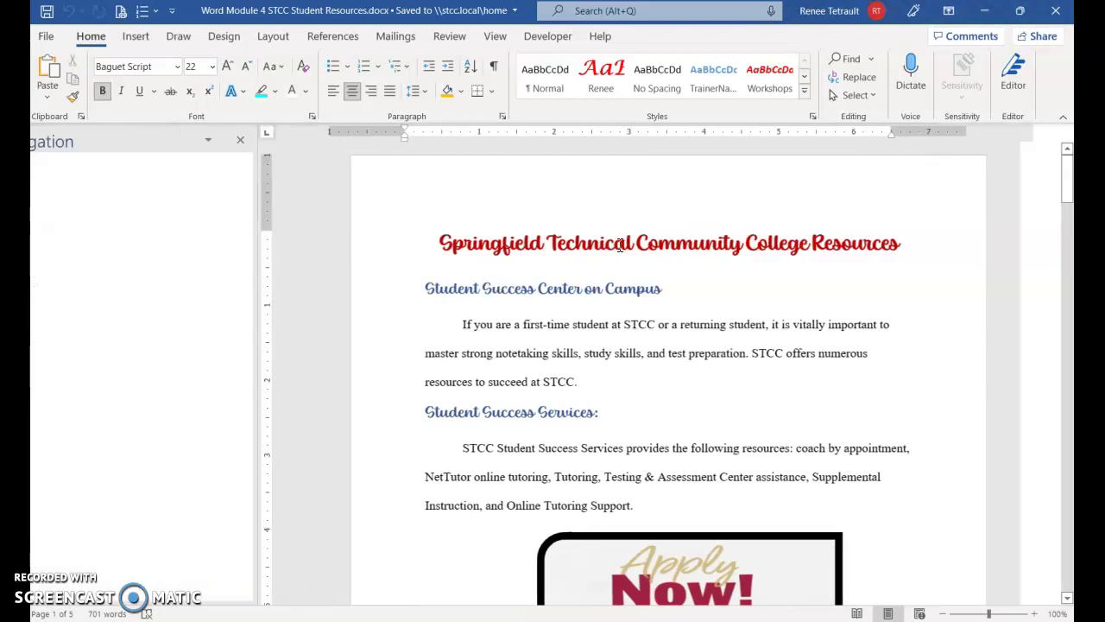
pyautogui.click(105, 219)
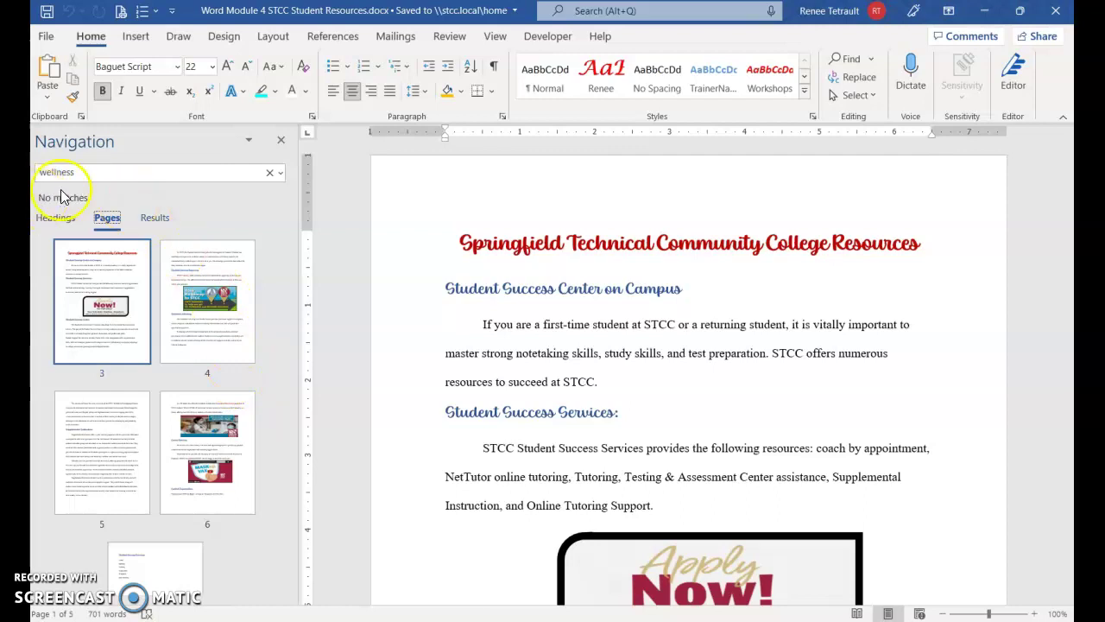
pyautogui.click(282, 140)
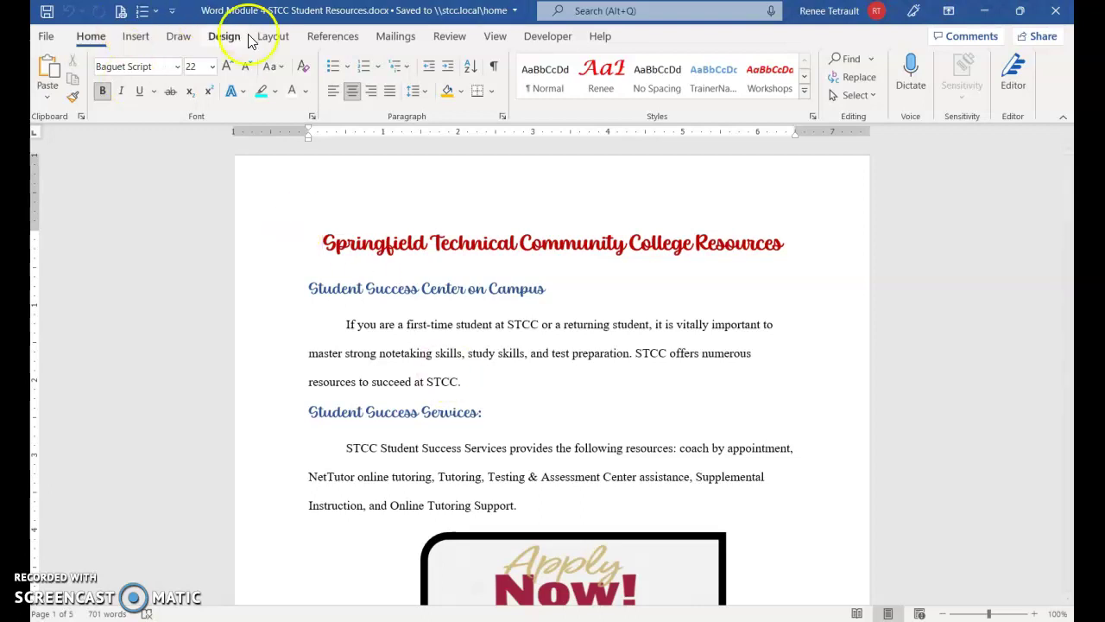
# Insert the built-in Motion cover page at the start of the document.
pyautogui.click(136, 36)
pyautogui.click(86, 59)
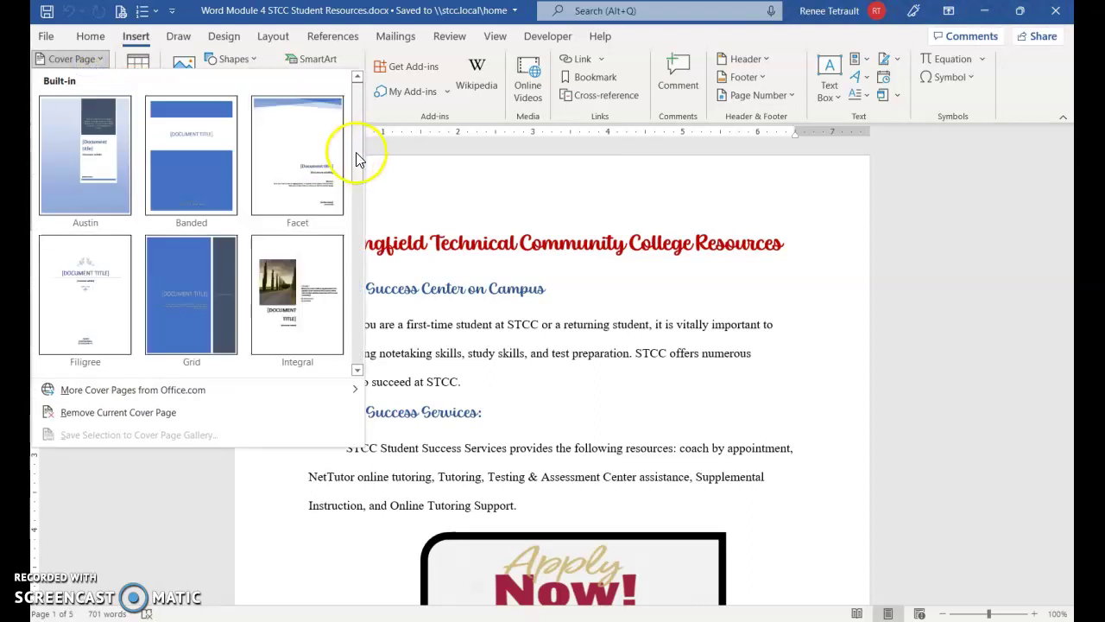
pyautogui.moveTo(358, 159); pyautogui.dragTo(360, 216)
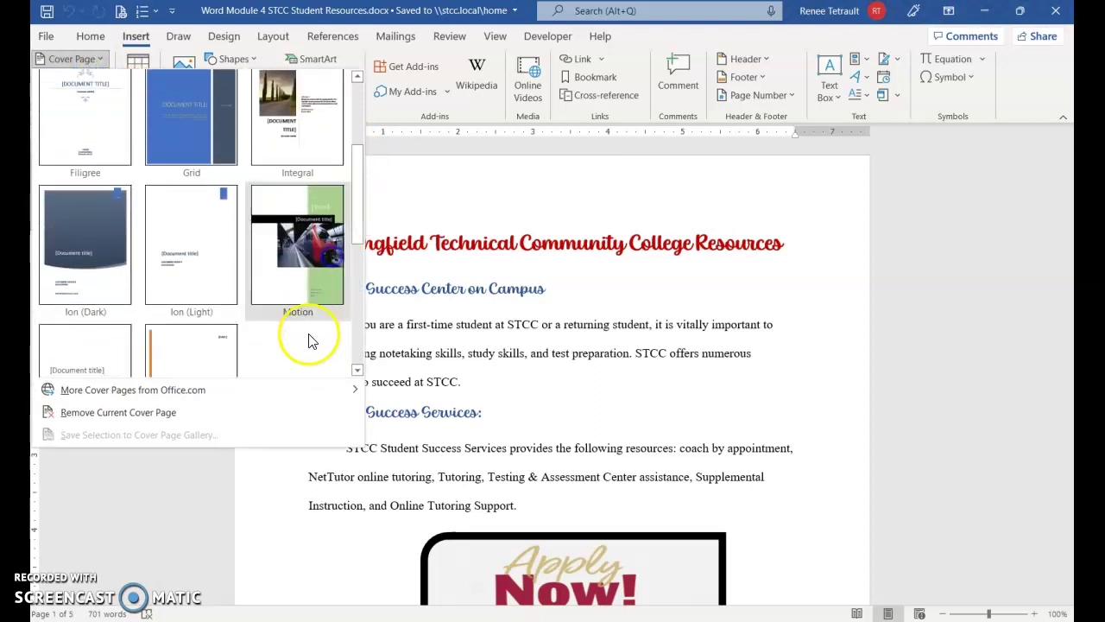
pyautogui.click(314, 292)
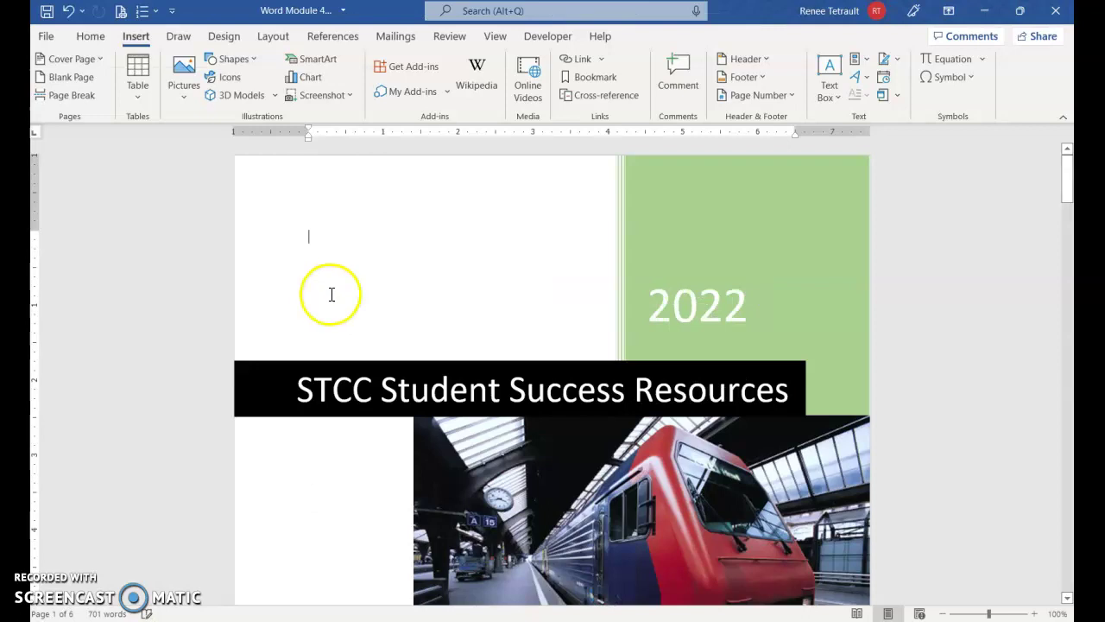
# Set the cover page's Year field to today's date.
pyautogui.click(713, 299)
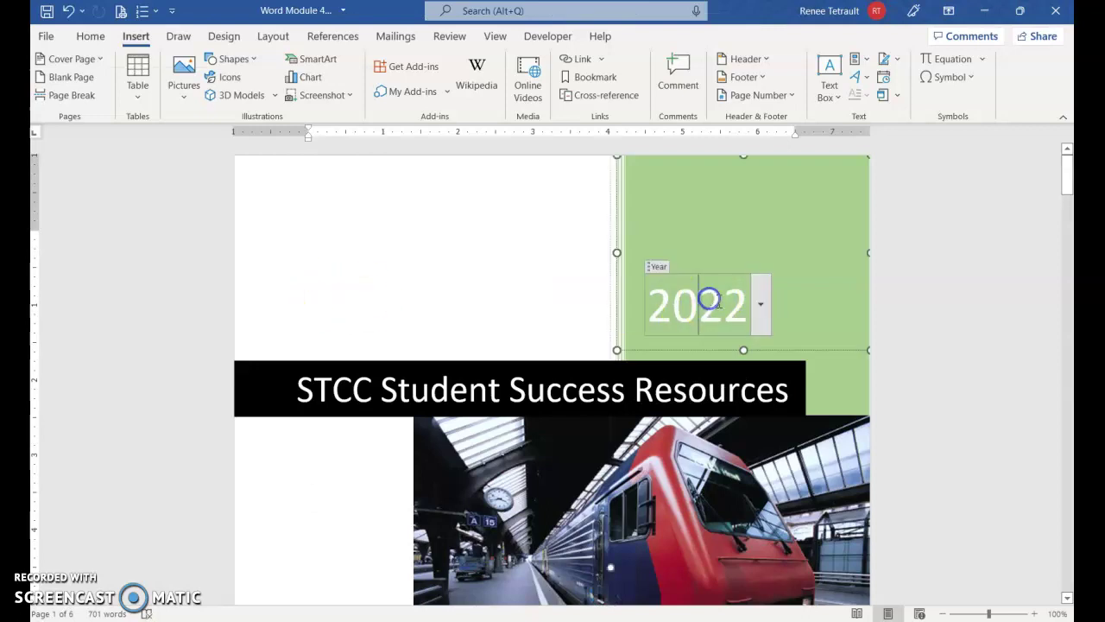
pyautogui.click(761, 309)
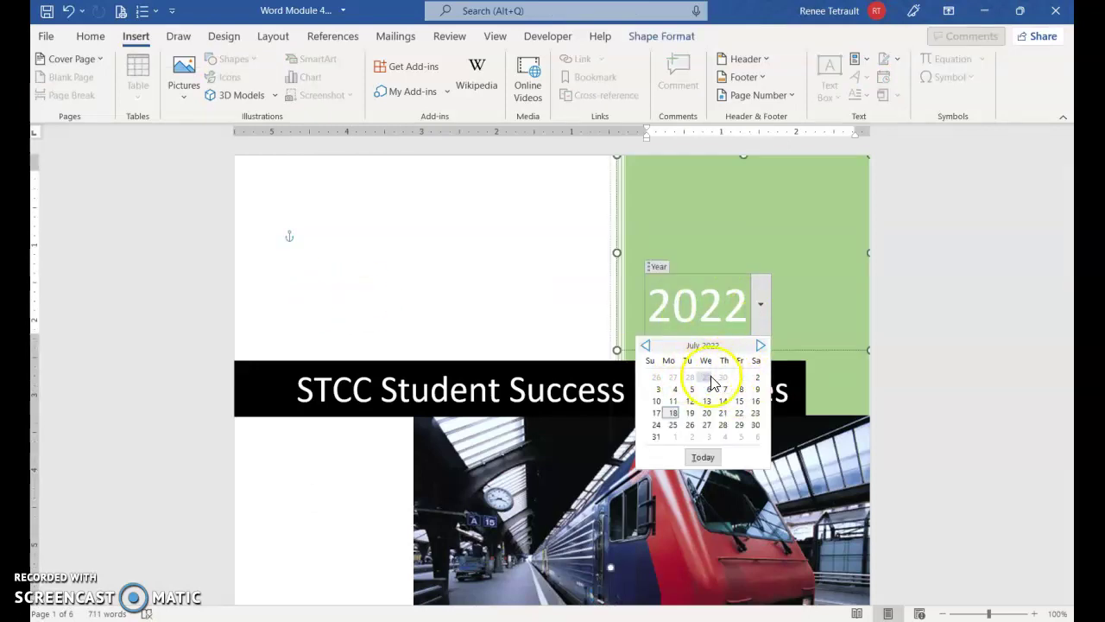
pyautogui.click(703, 457)
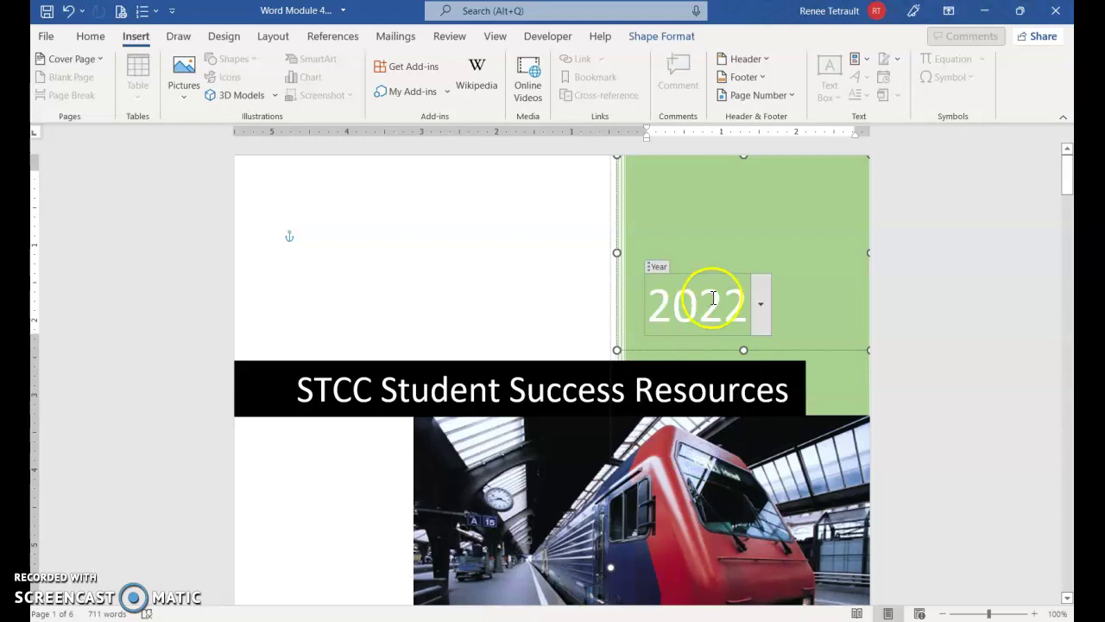
# Fill the cover page's title bar with the recently used dark red color.
pyautogui.moveTo(1068, 185); pyautogui.dragTo(1069, 246)
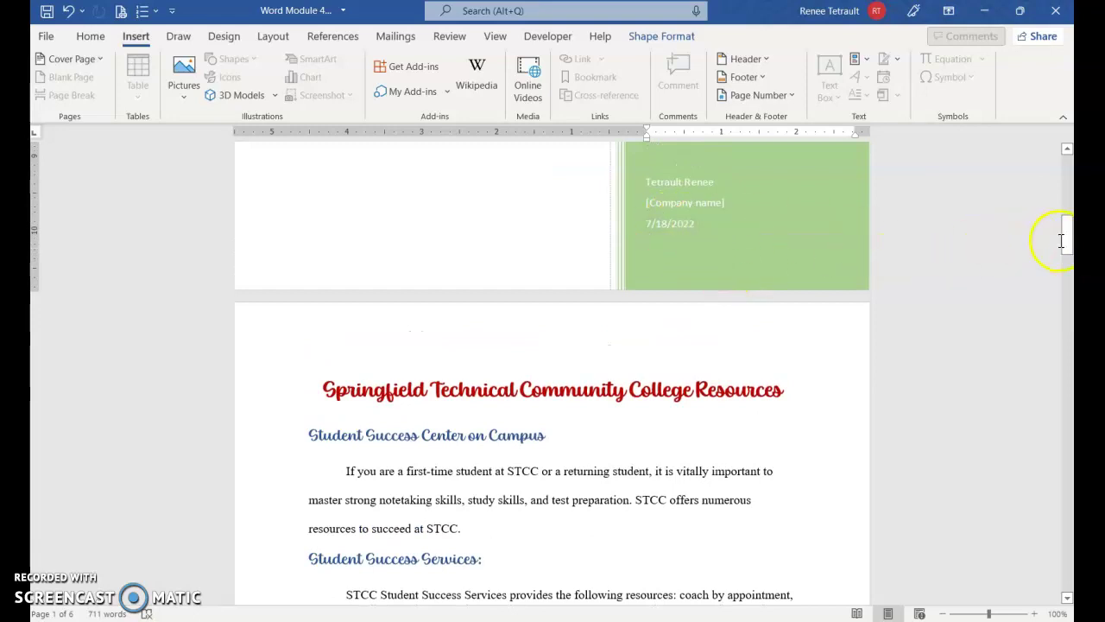
pyautogui.moveTo(1068, 240); pyautogui.dragTo(1068, 188)
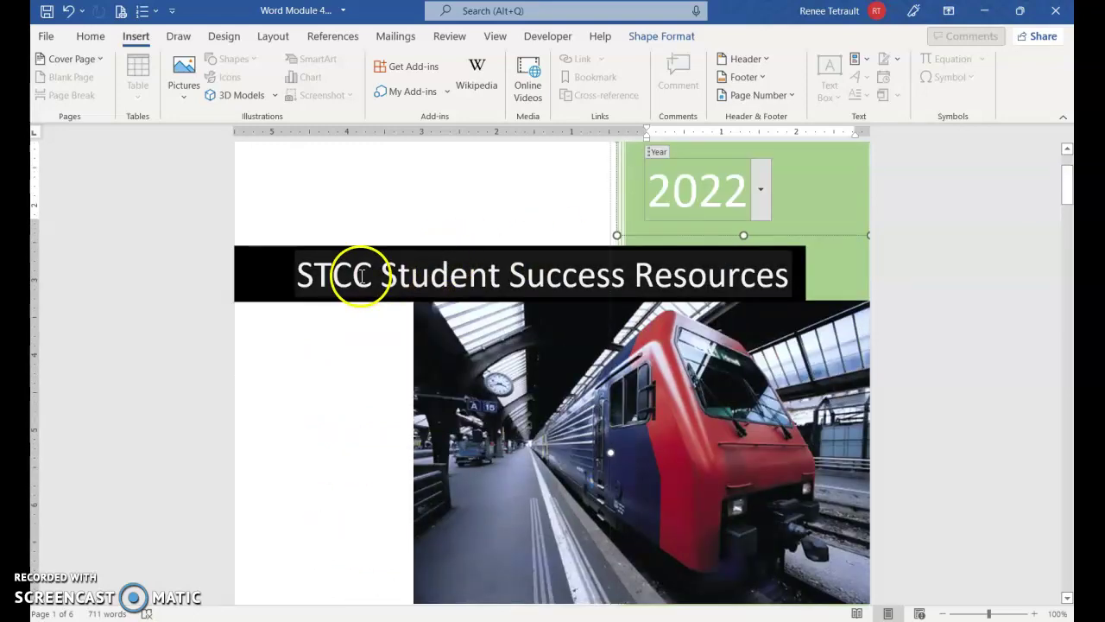
pyautogui.click(361, 274)
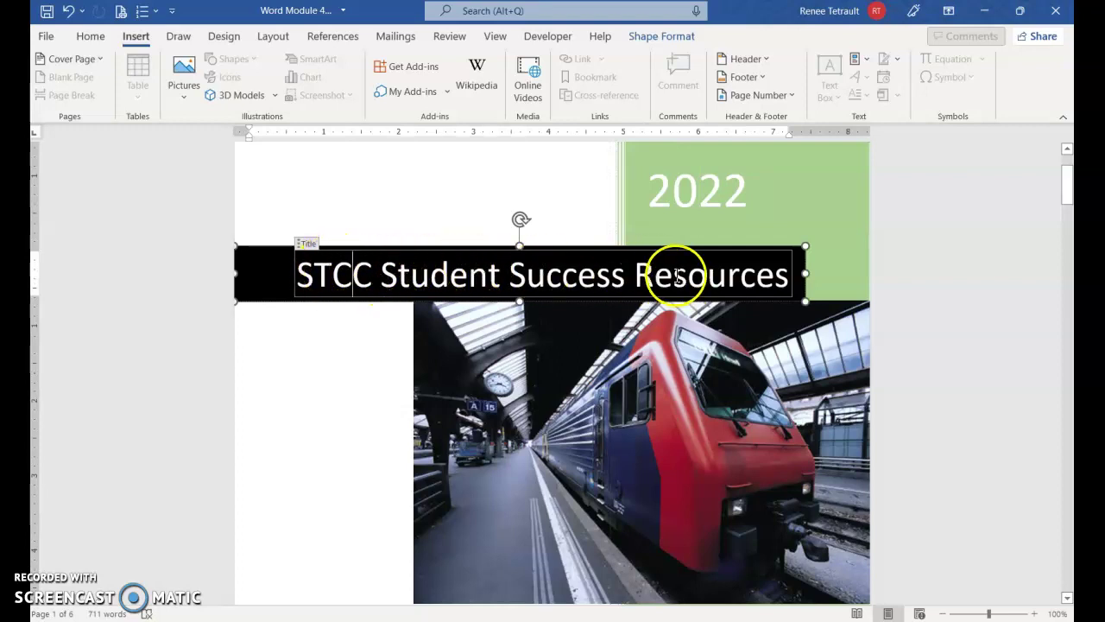
pyautogui.click(261, 276)
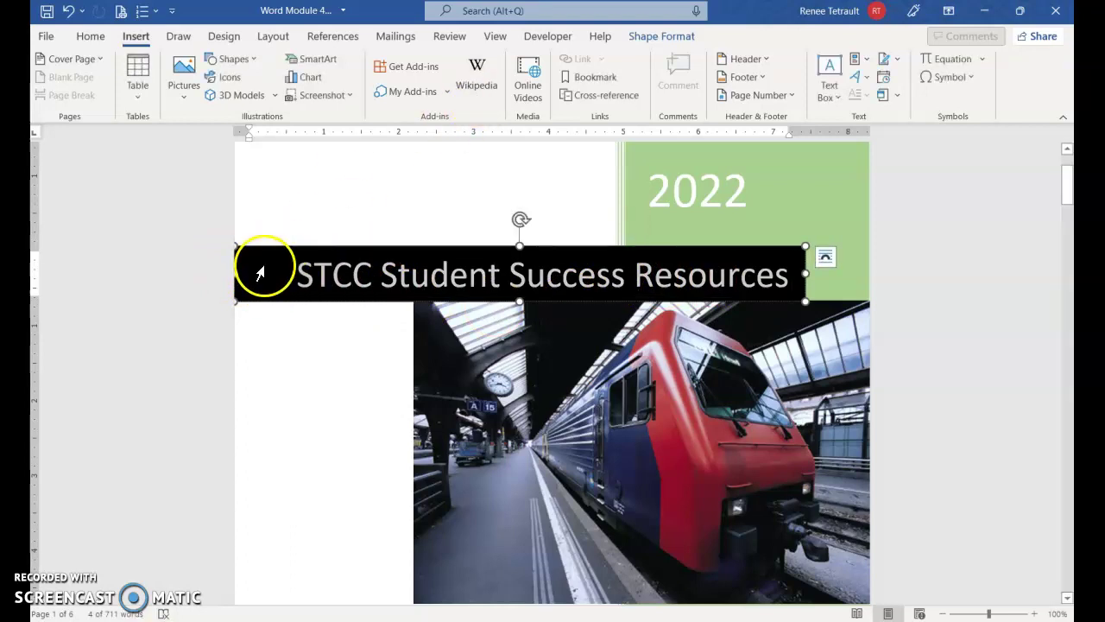
pyautogui.click(676, 39)
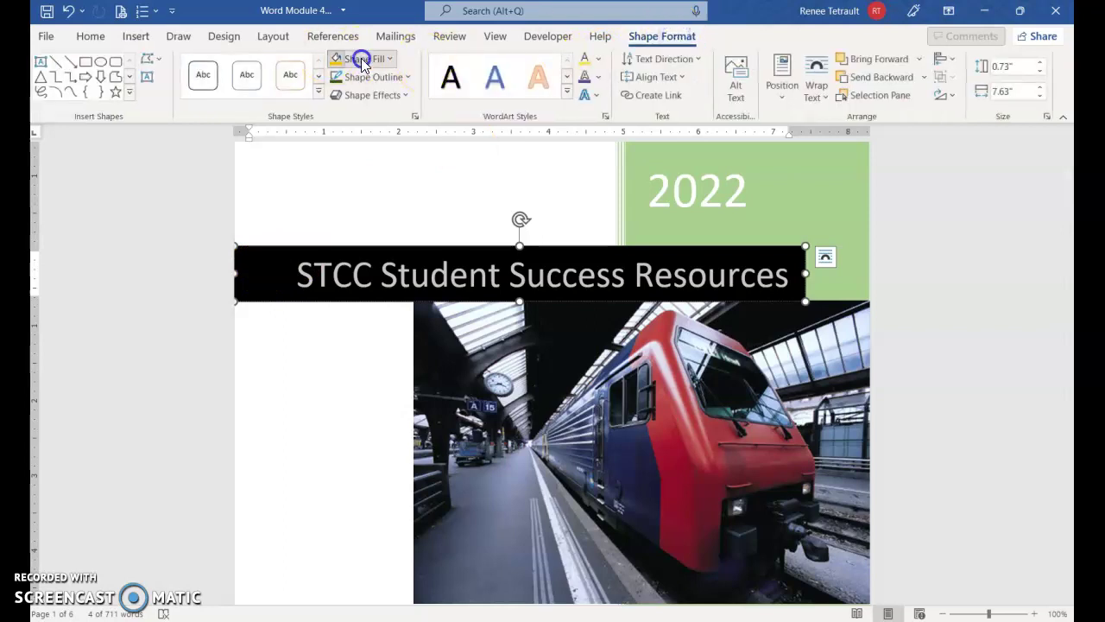
pyautogui.click(363, 63)
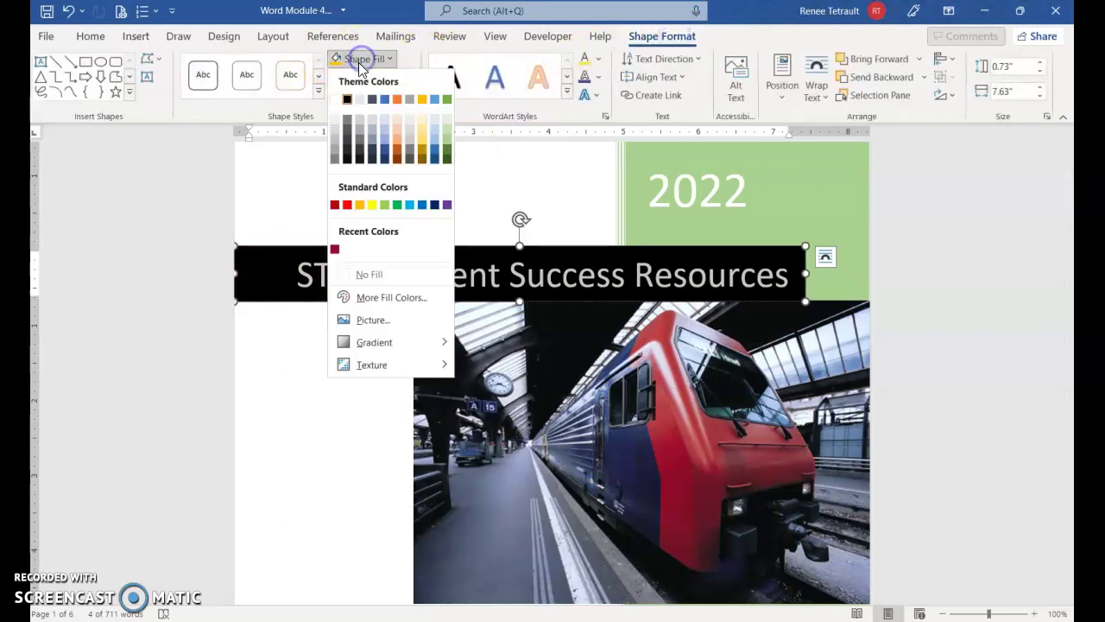
pyautogui.click(335, 250)
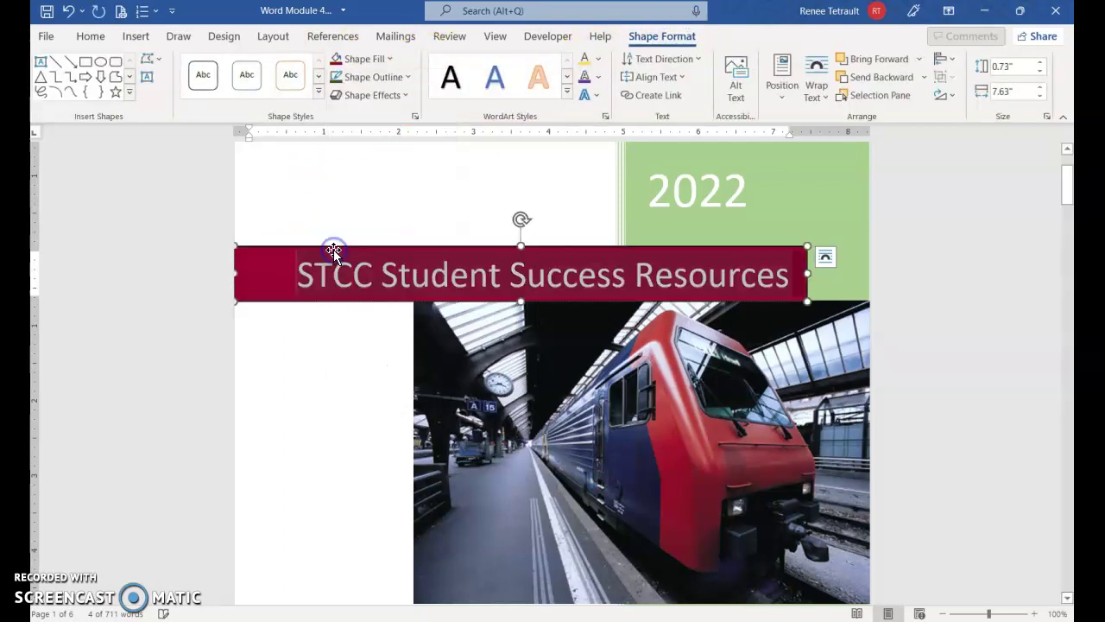
# Replace the train picture on the cover page with the image file STCC Logo 2.PNG.
pyautogui.click(640, 395)
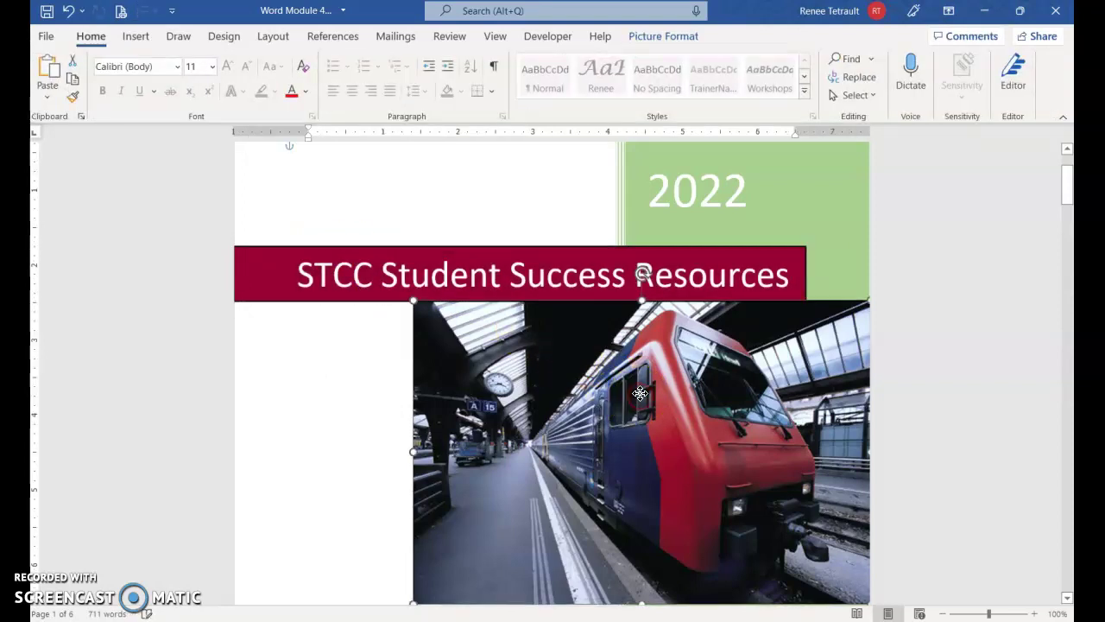
pyautogui.rightClick(640, 394)
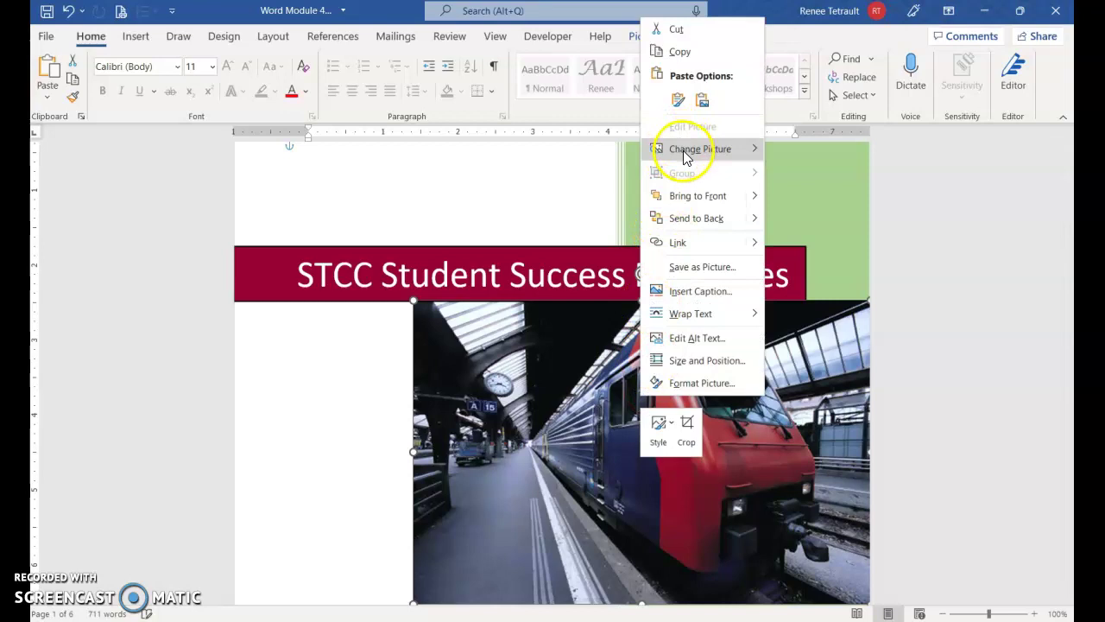
pyautogui.moveTo(683, 150)
pyautogui.click(797, 148)
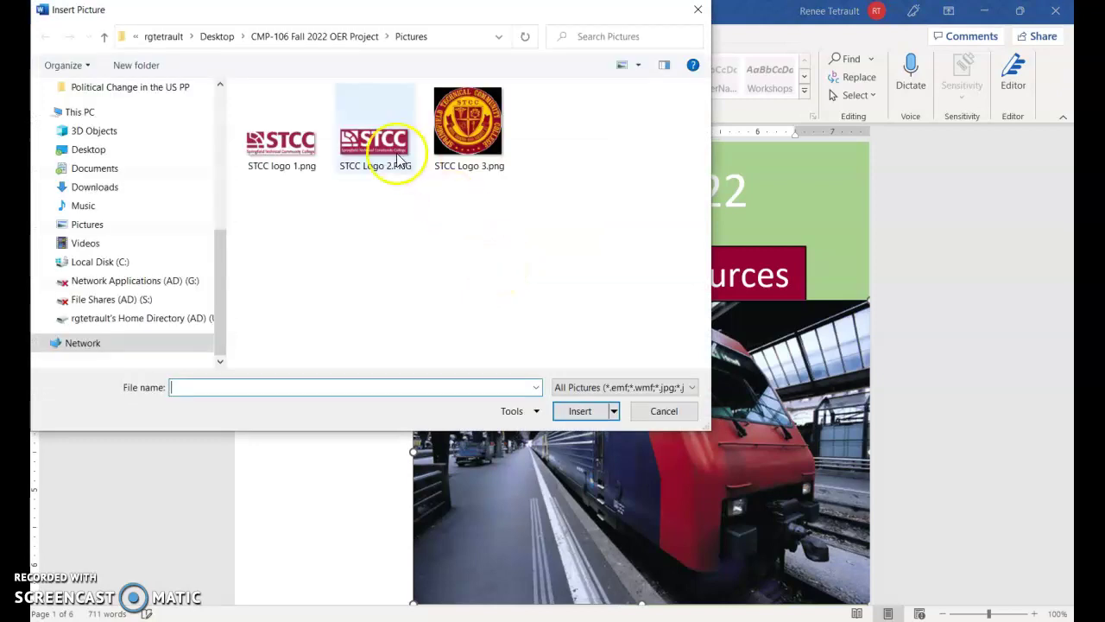
pyautogui.click(399, 159)
pyautogui.click(577, 411)
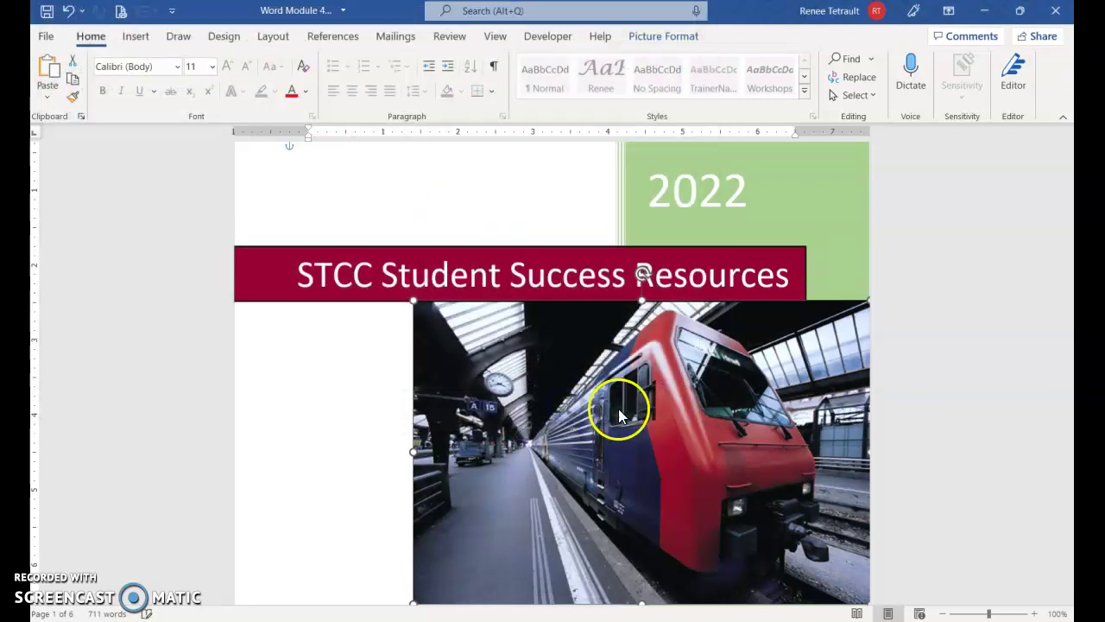
pyautogui.moveTo(606, 367); pyautogui.dragTo(603, 306)
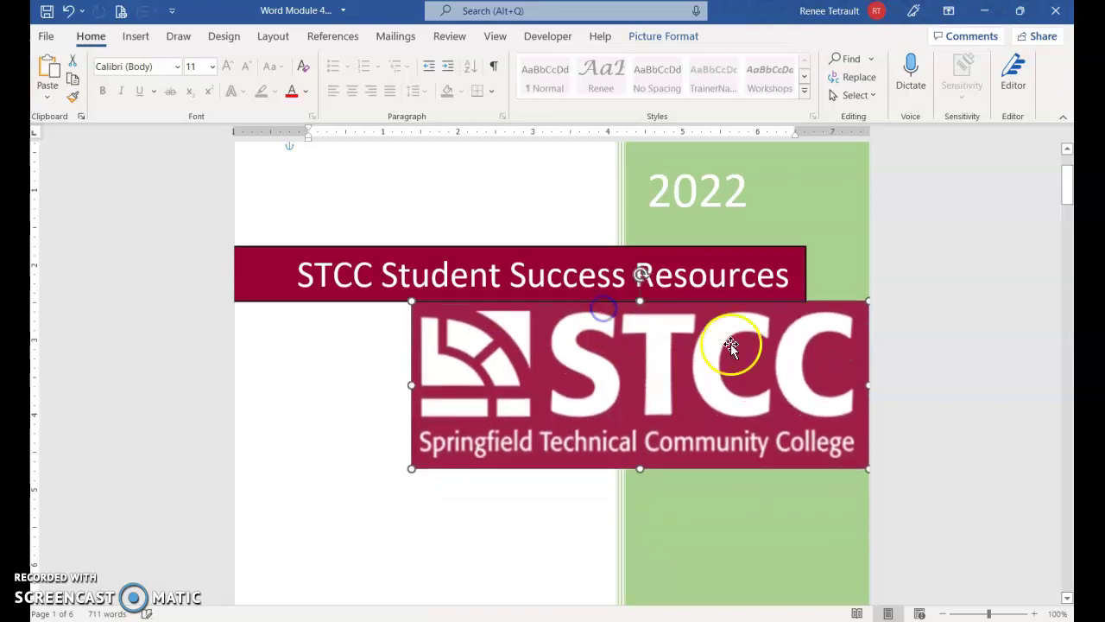
pyautogui.click(531, 497)
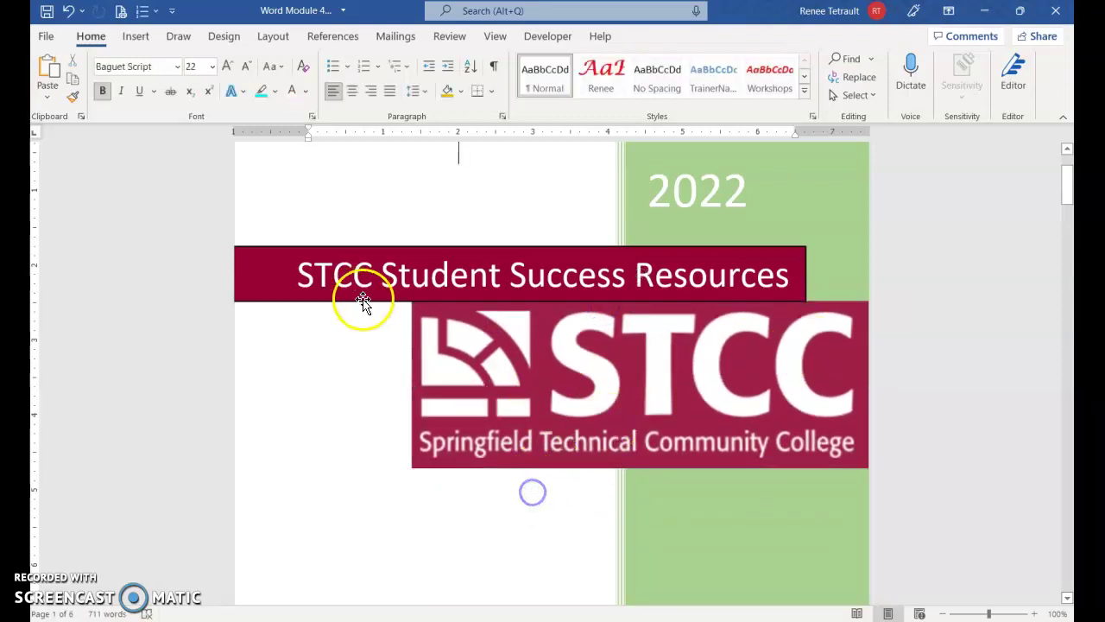
# Give the STCC logo on the cover page a black border with a 2¼ pt weight.
pyautogui.click(483, 329)
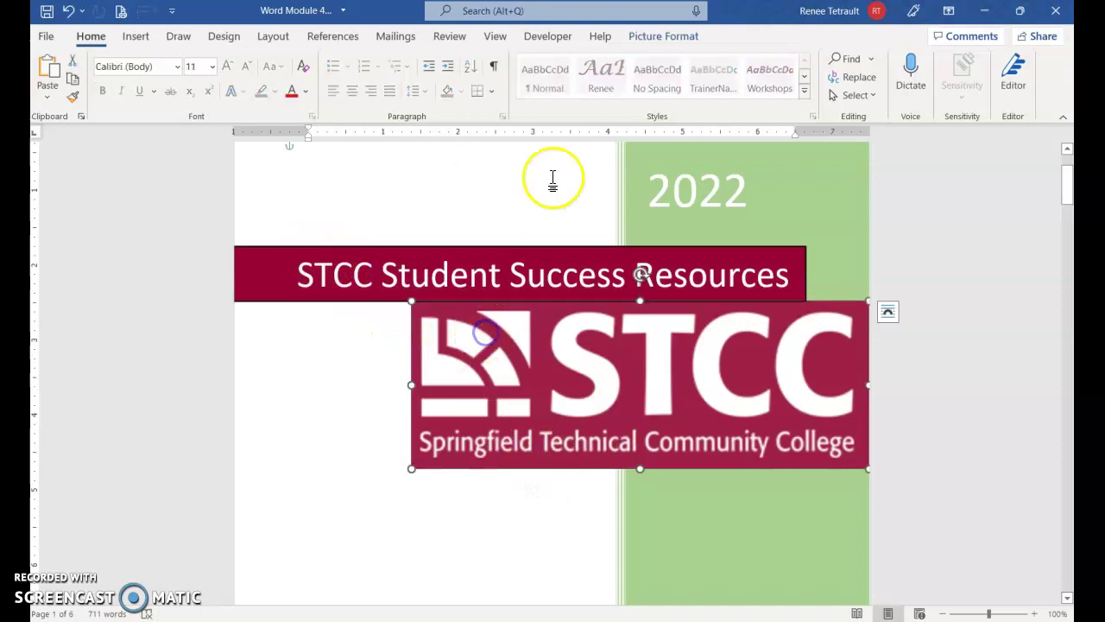
pyautogui.click(658, 38)
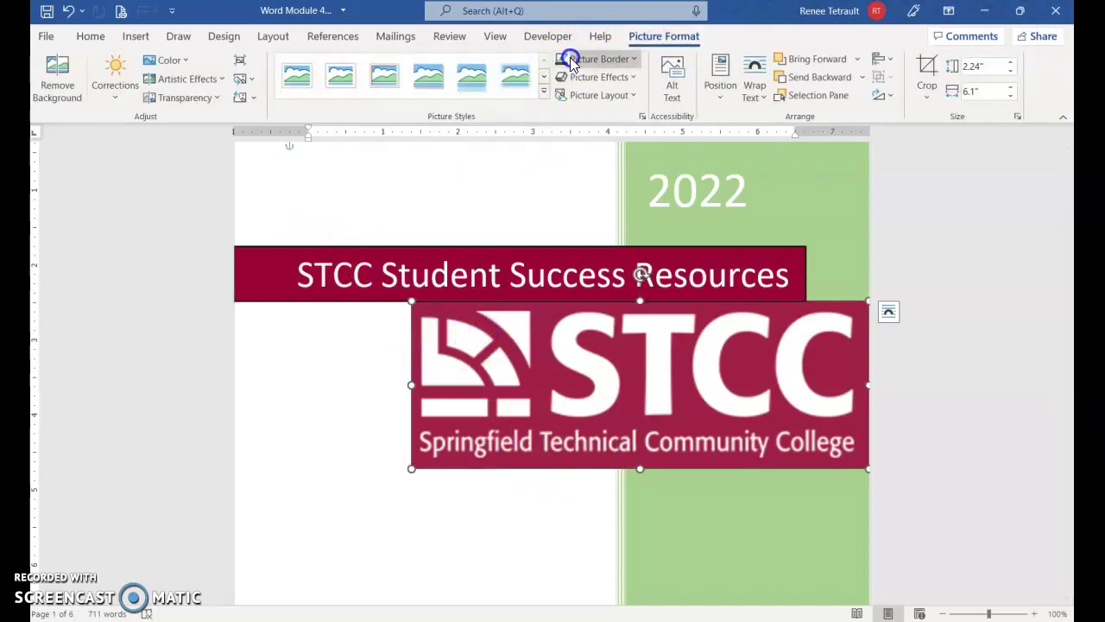
pyautogui.click(565, 59)
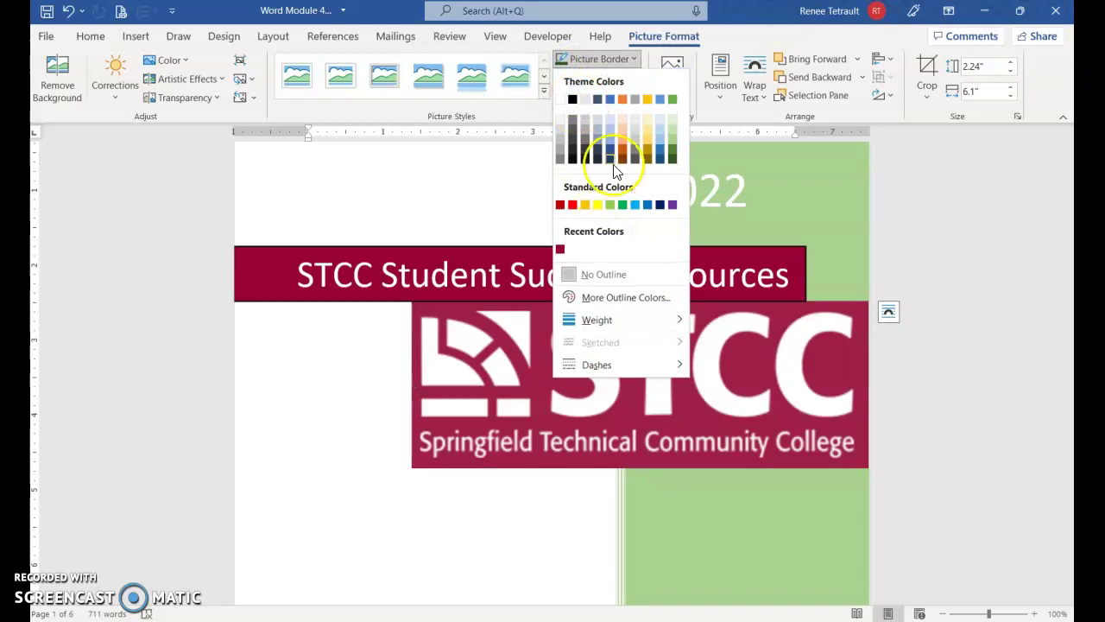
pyautogui.click(572, 98)
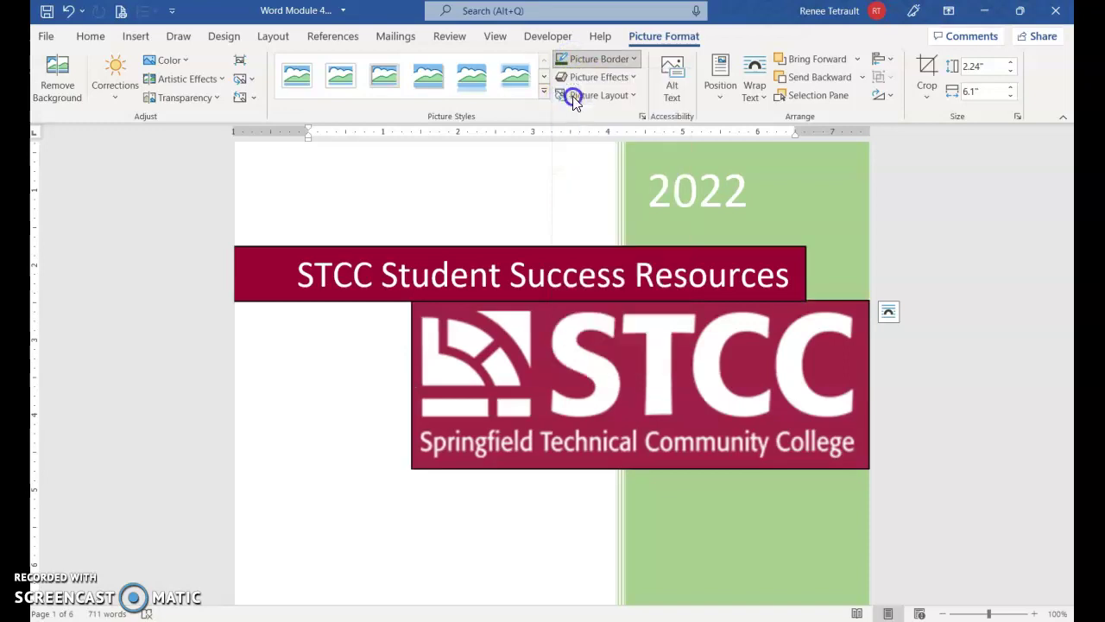
pyautogui.click(598, 59)
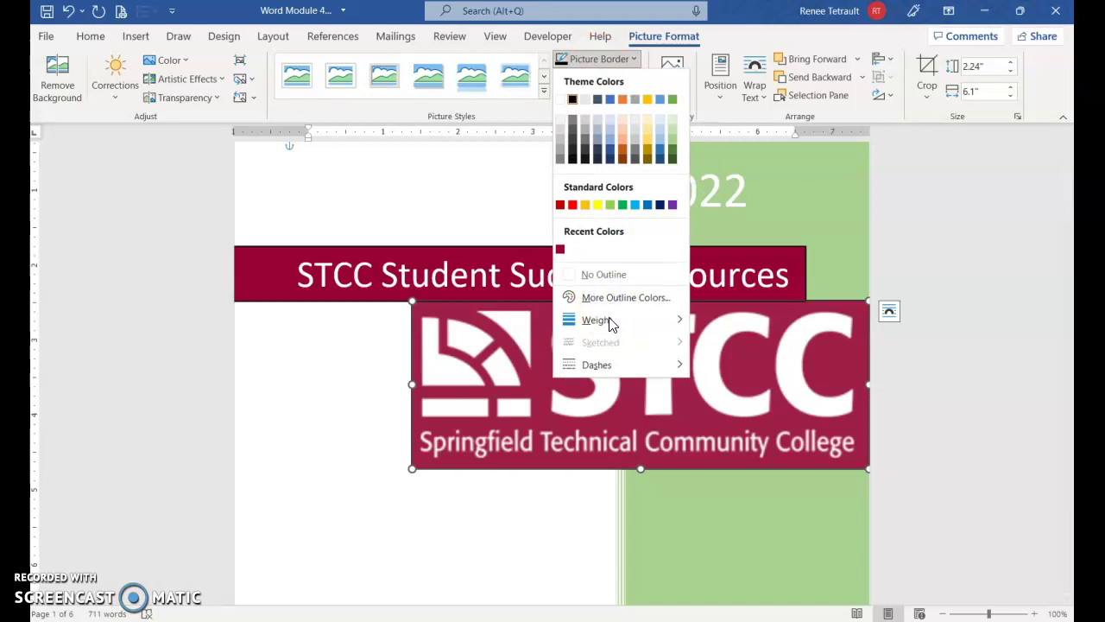
pyautogui.click(609, 321)
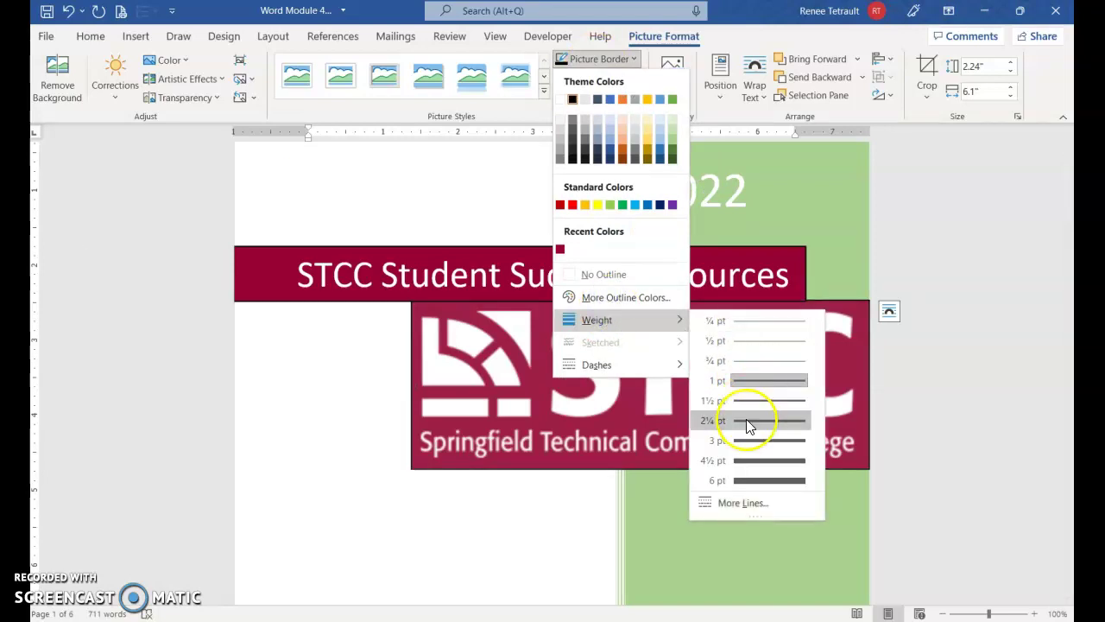
pyautogui.click(749, 423)
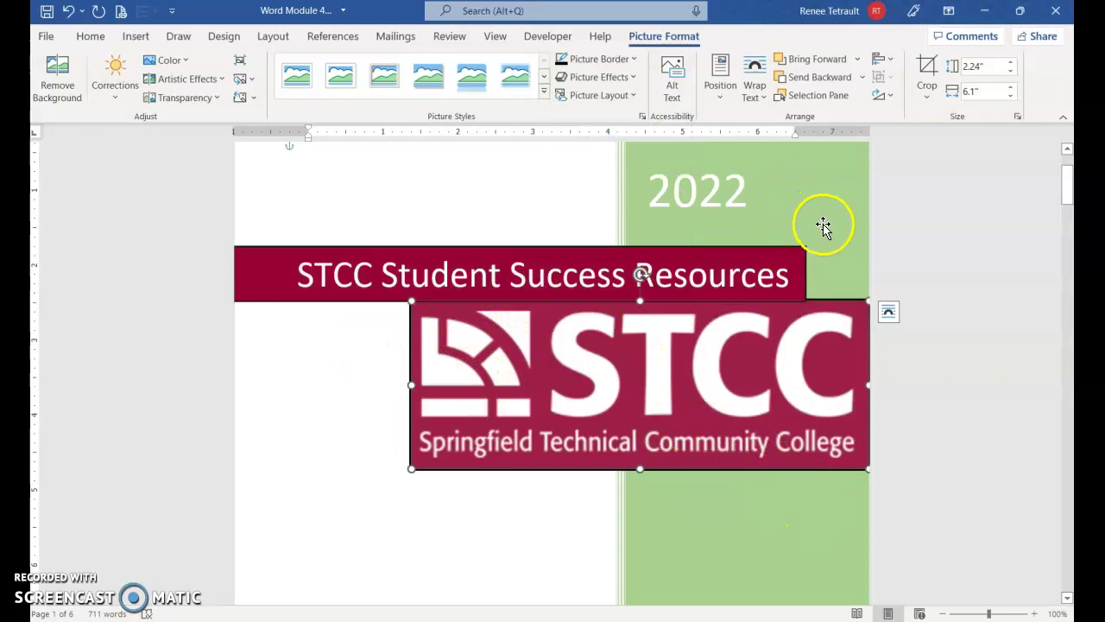
# Fill the tall green rectangle behind the year on the cover page with the gold theme color.
pyautogui.click(779, 178)
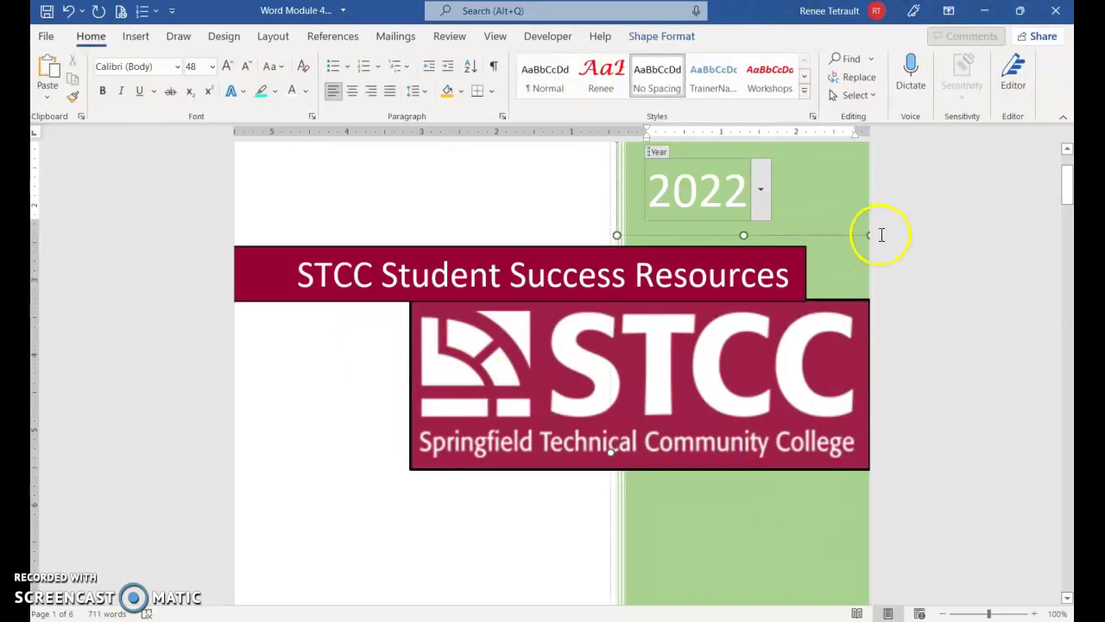
pyautogui.scroll(1, 795, 189)
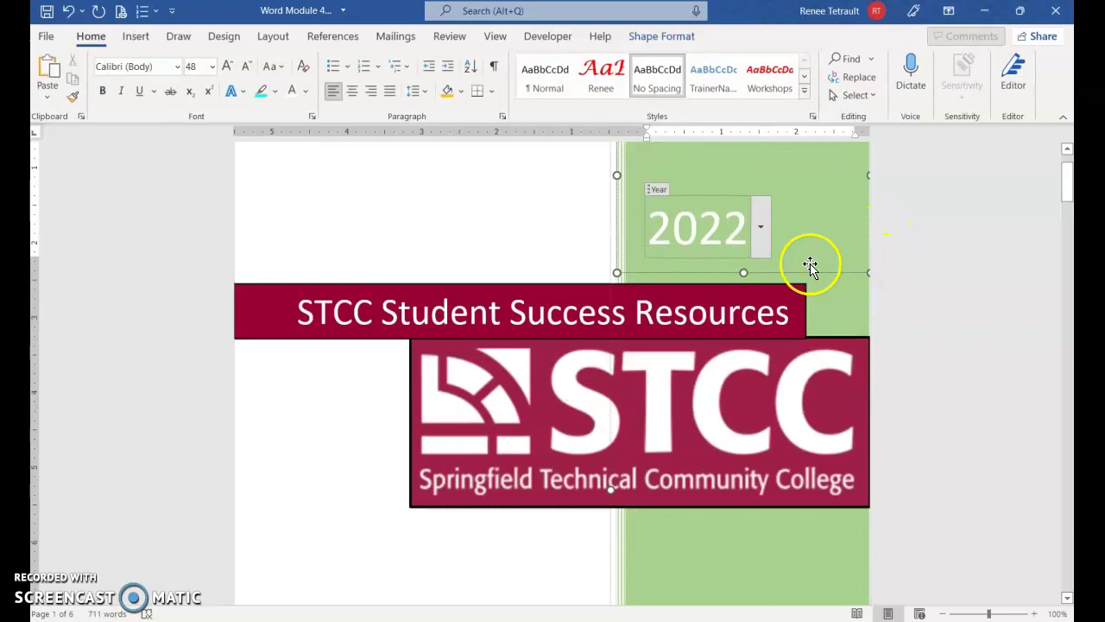
pyautogui.click(847, 309)
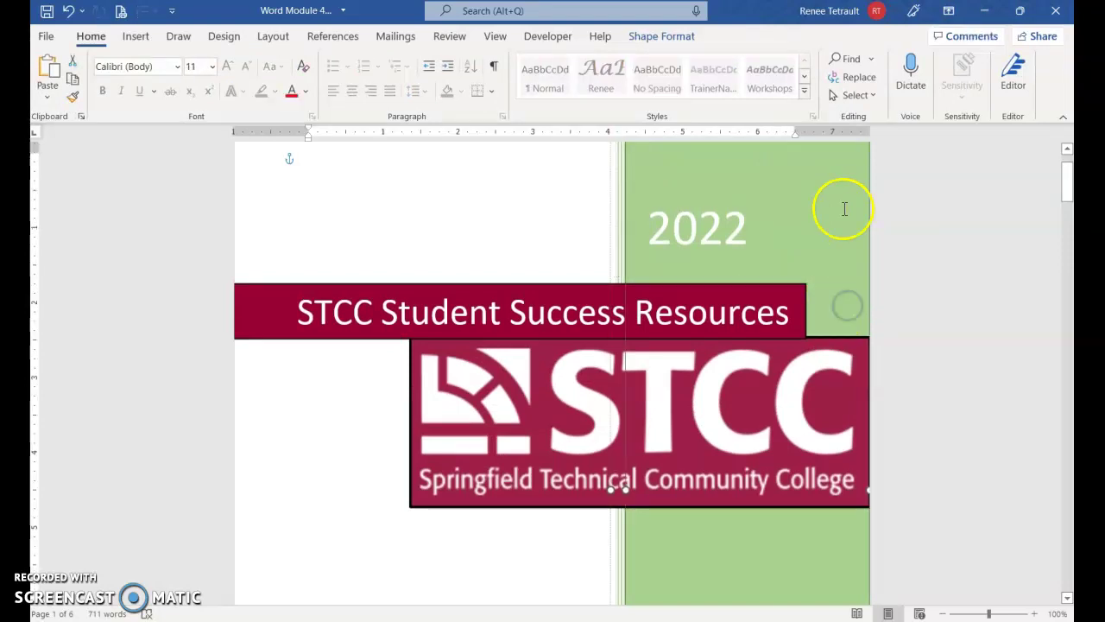
pyautogui.click(661, 36)
pyautogui.click(367, 57)
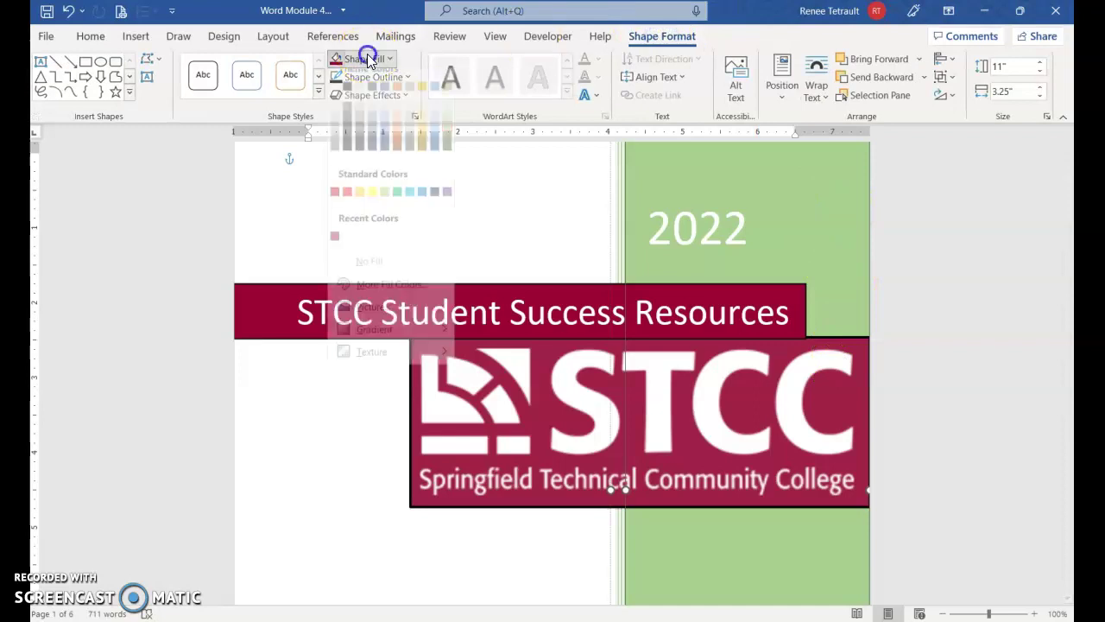
pyautogui.click(425, 97)
# Delete the company name field and its empty line from the text block near the bottom of the cover page.
pyautogui.moveTo(1068, 194); pyautogui.dragTo(1068, 238)
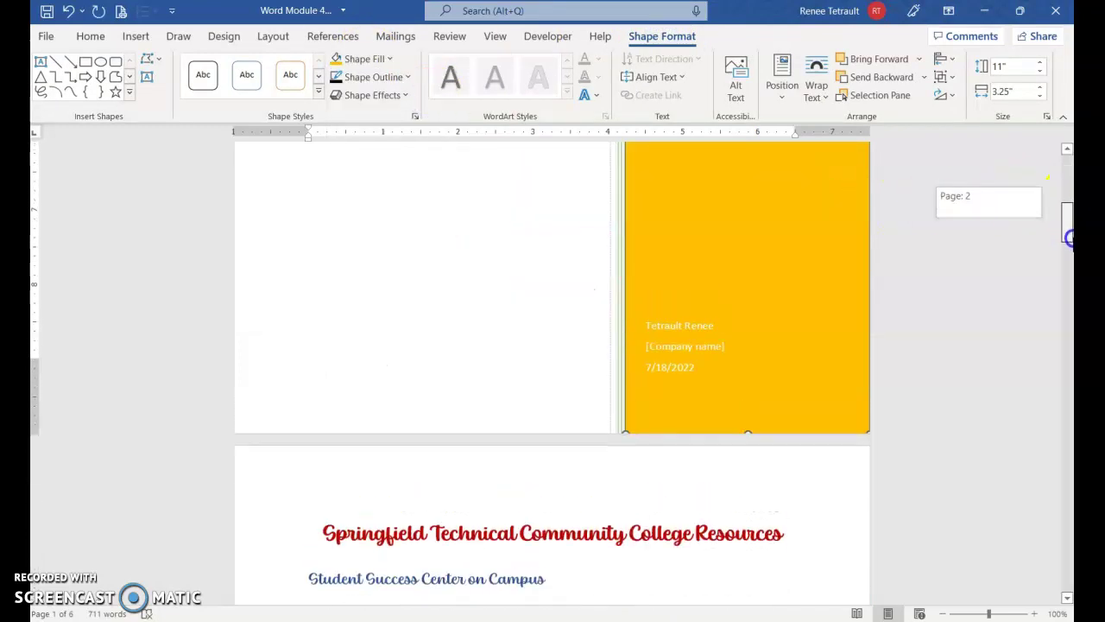
pyautogui.click(668, 344)
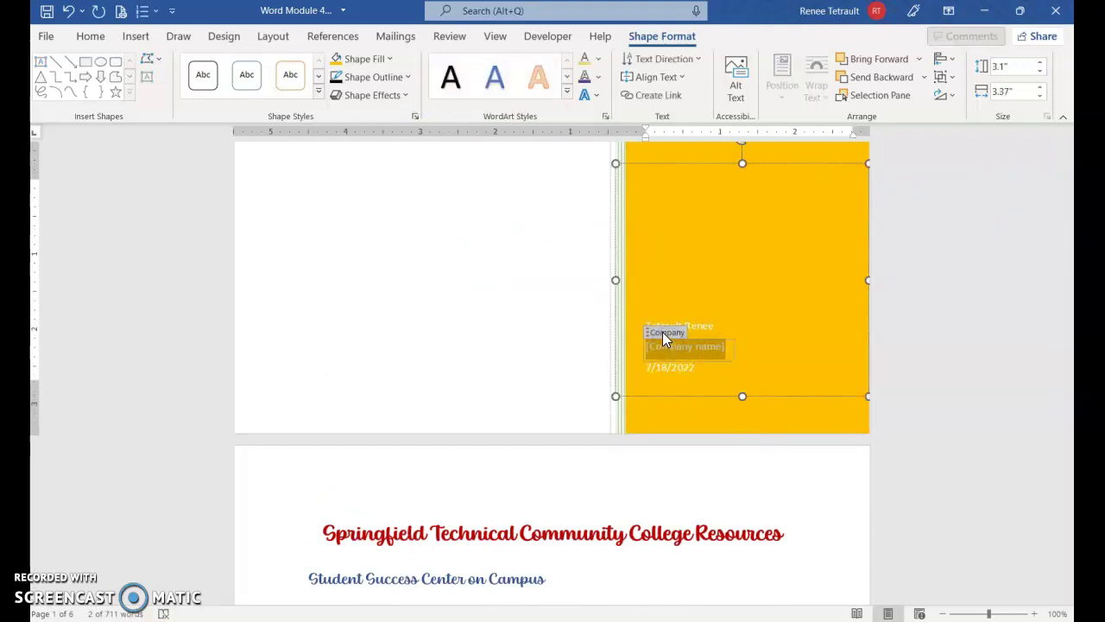
pyautogui.click(661, 333)
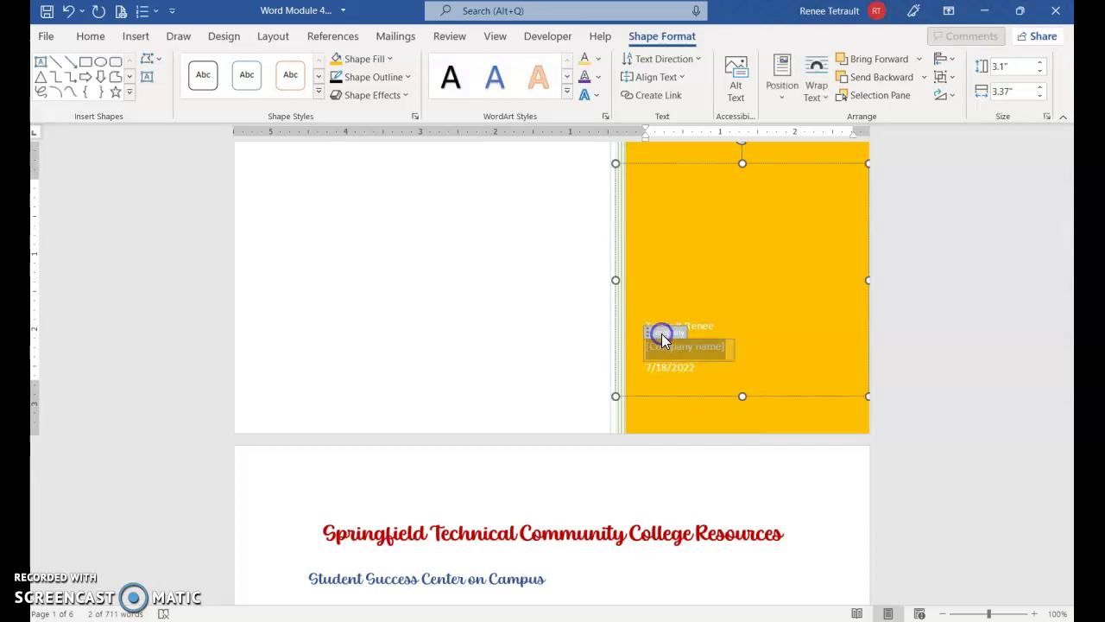
pyautogui.press('Delete')
pyautogui.press('Delete')
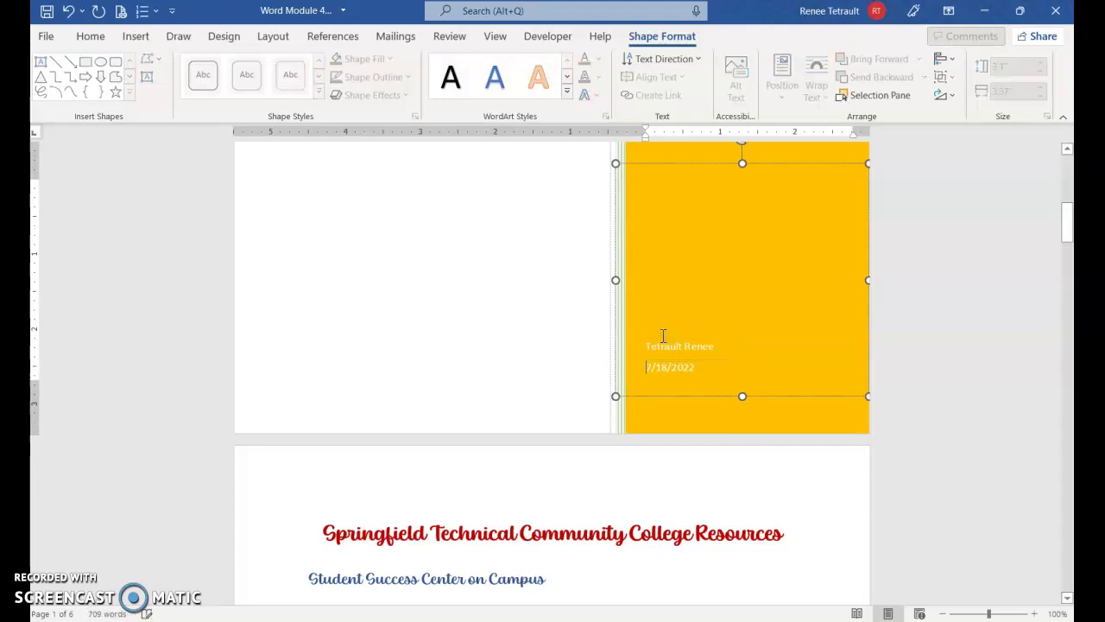
pyautogui.click(1066, 189)
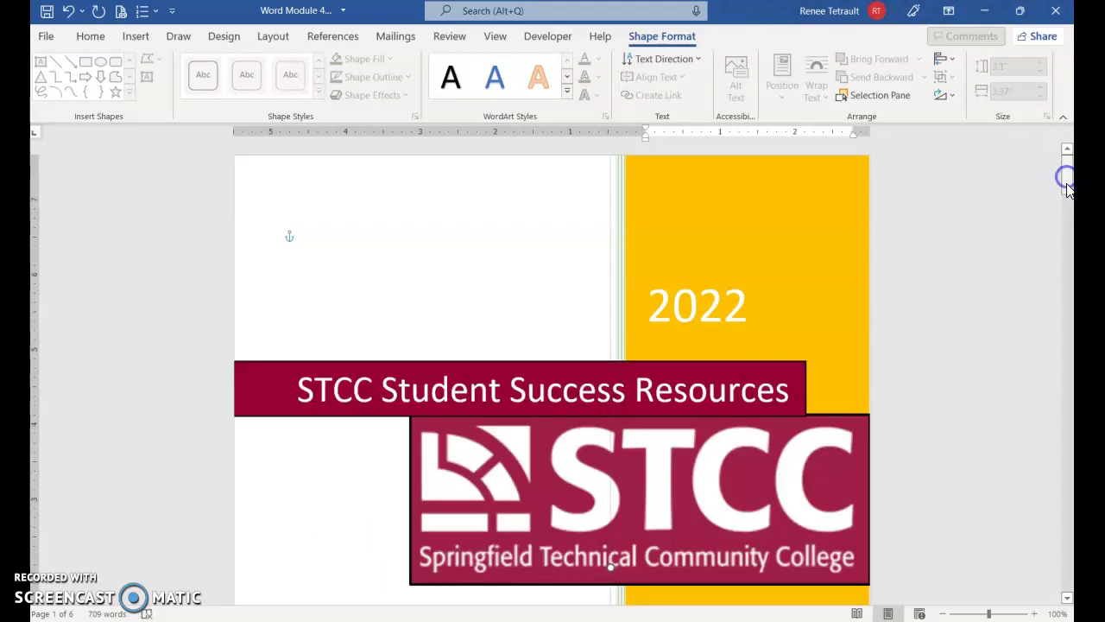
pyautogui.scroll(-5, 742, 284)
pyautogui.scroll(-10, 742, 337)
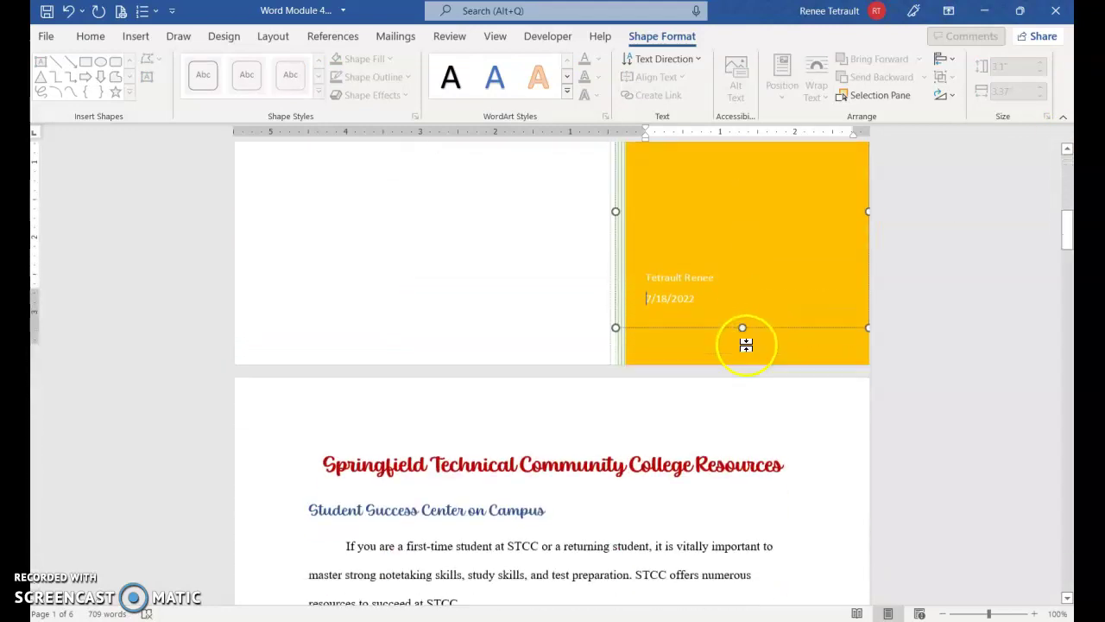
pyautogui.click(723, 257)
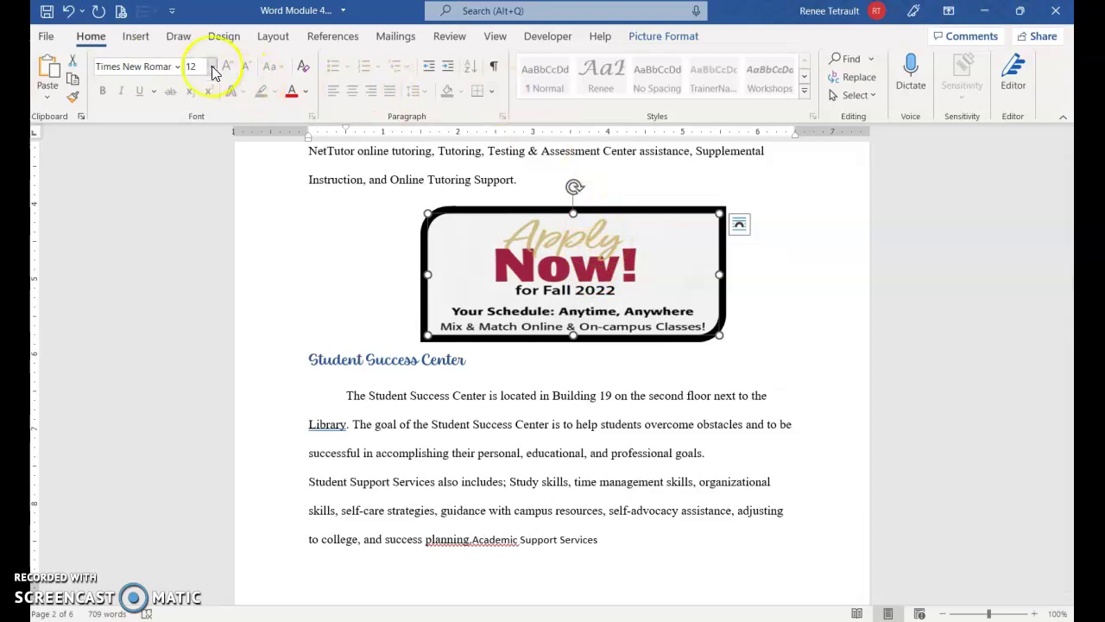
pyautogui.click(137, 36)
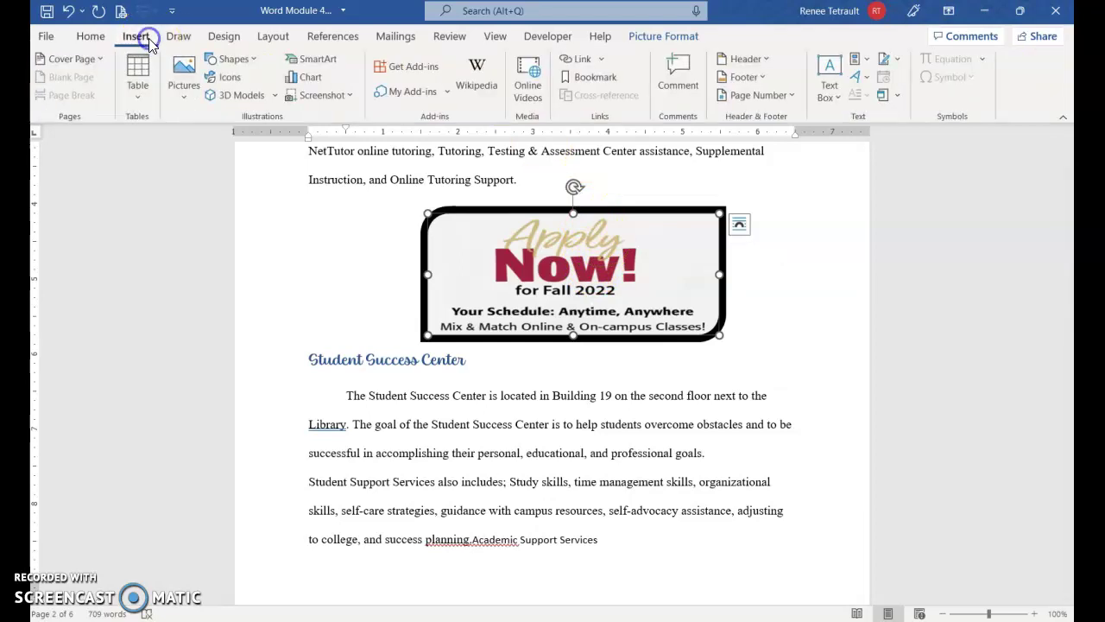
pyautogui.click(584, 61)
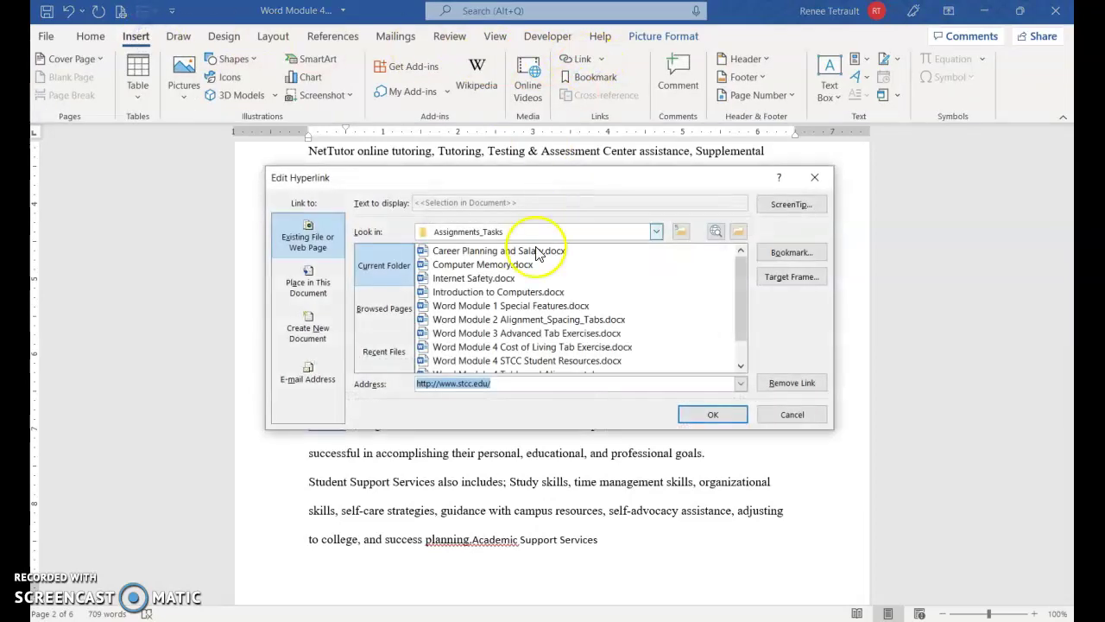
pyautogui.press('BackSpace')
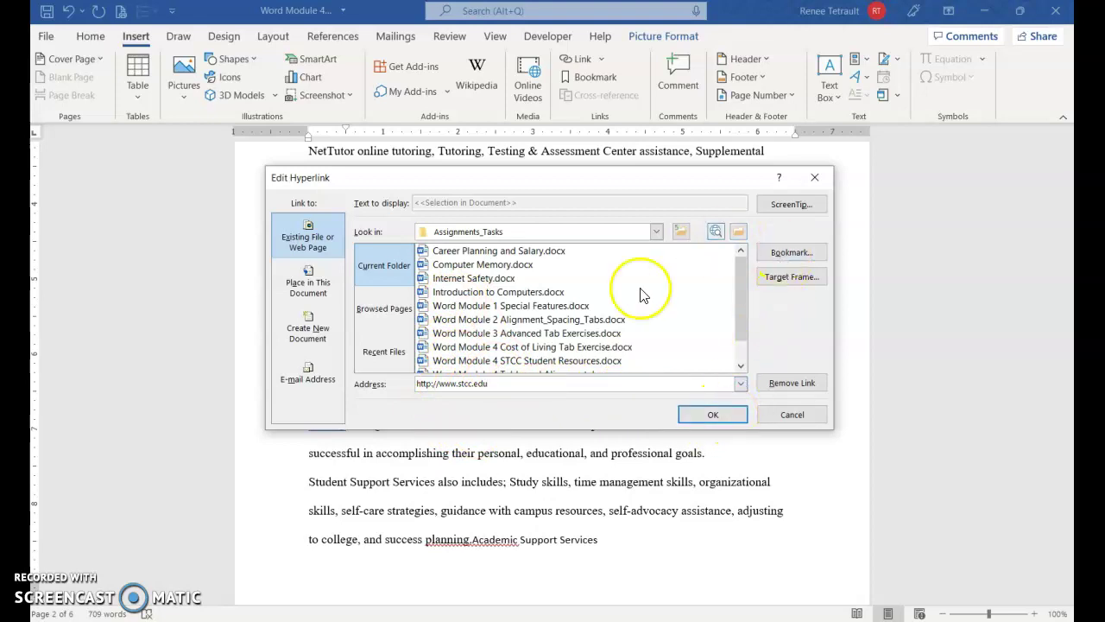
pyautogui.click(691, 414)
pyautogui.click(692, 415)
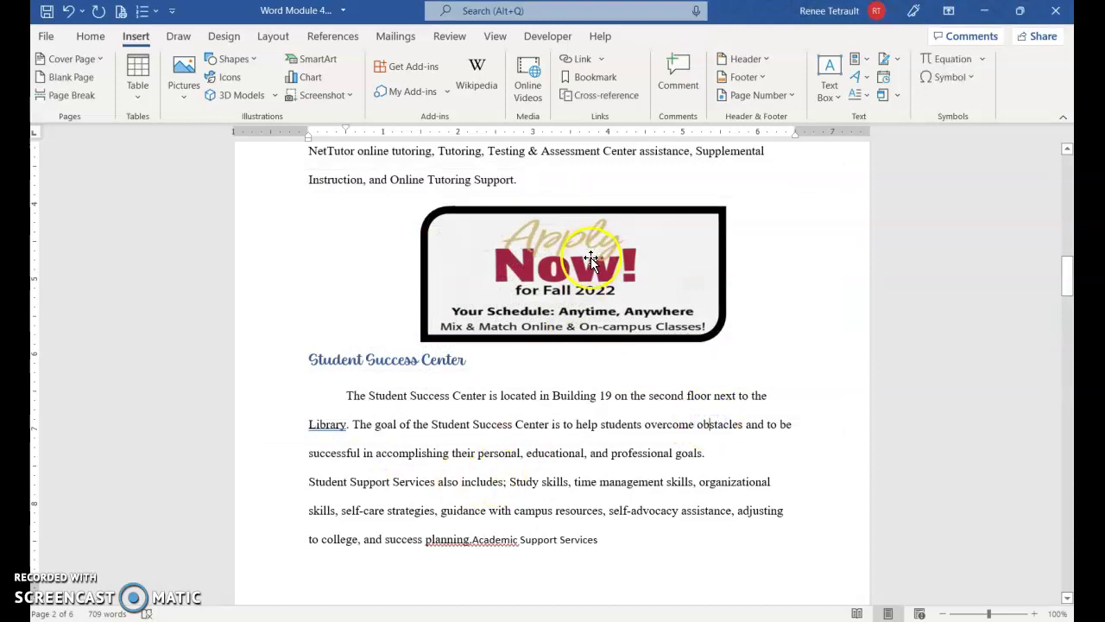
# Test the Apply Now! picture's link by following it to the STCC website, and return to the Word document.
pyautogui.moveTo(590, 257)
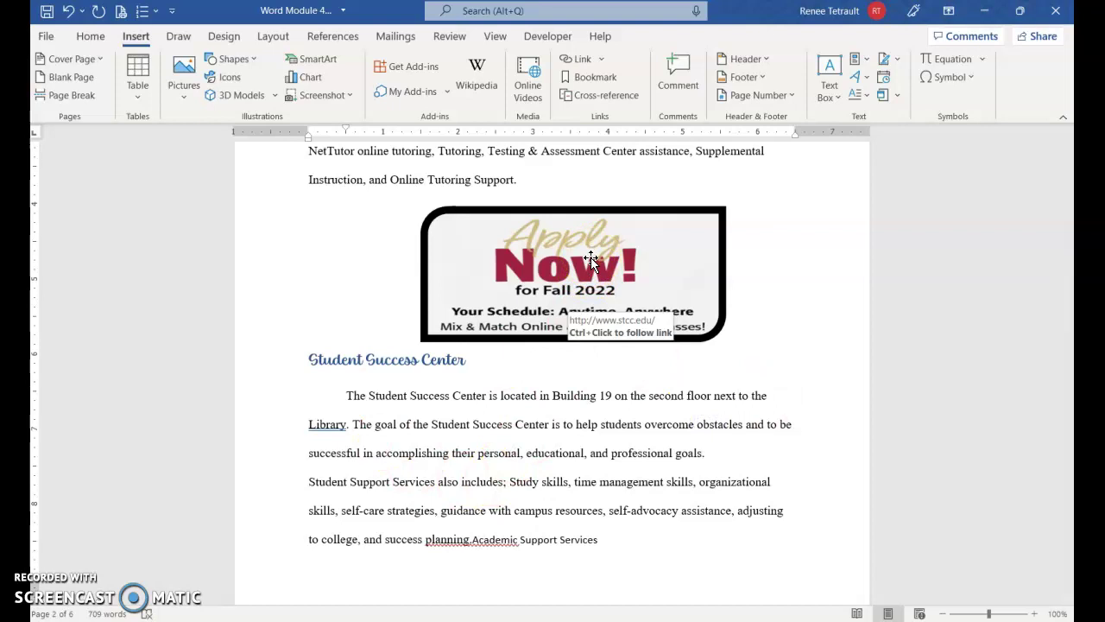
pyautogui.keyDown('ctrl'); pyautogui.click(602, 298); pyautogui.keyUp('ctrl')
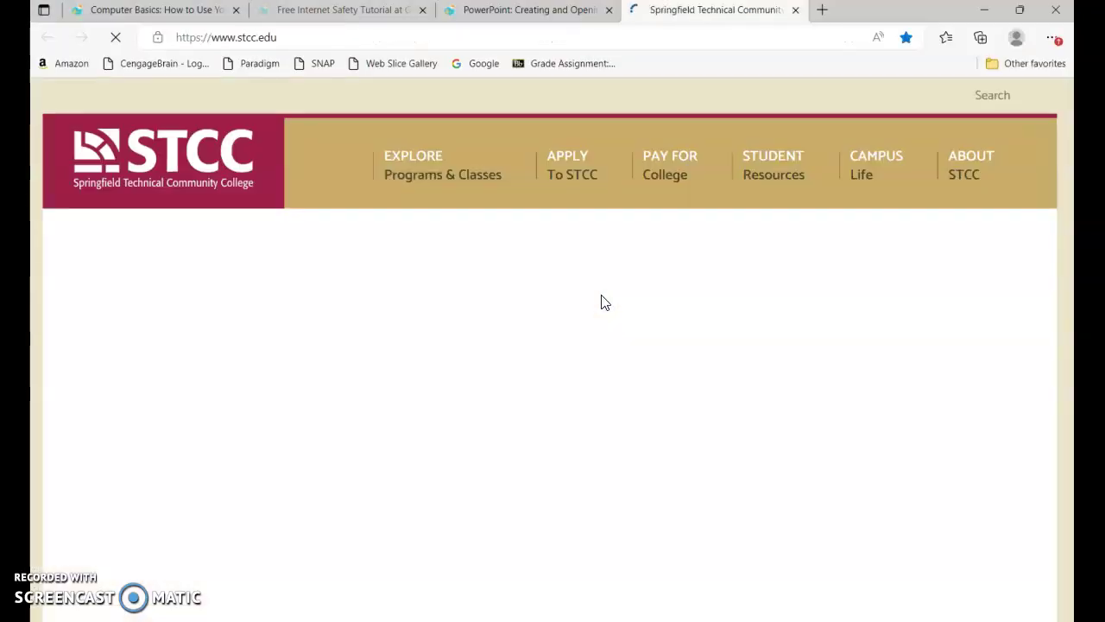
pyautogui.moveTo(494, 605)
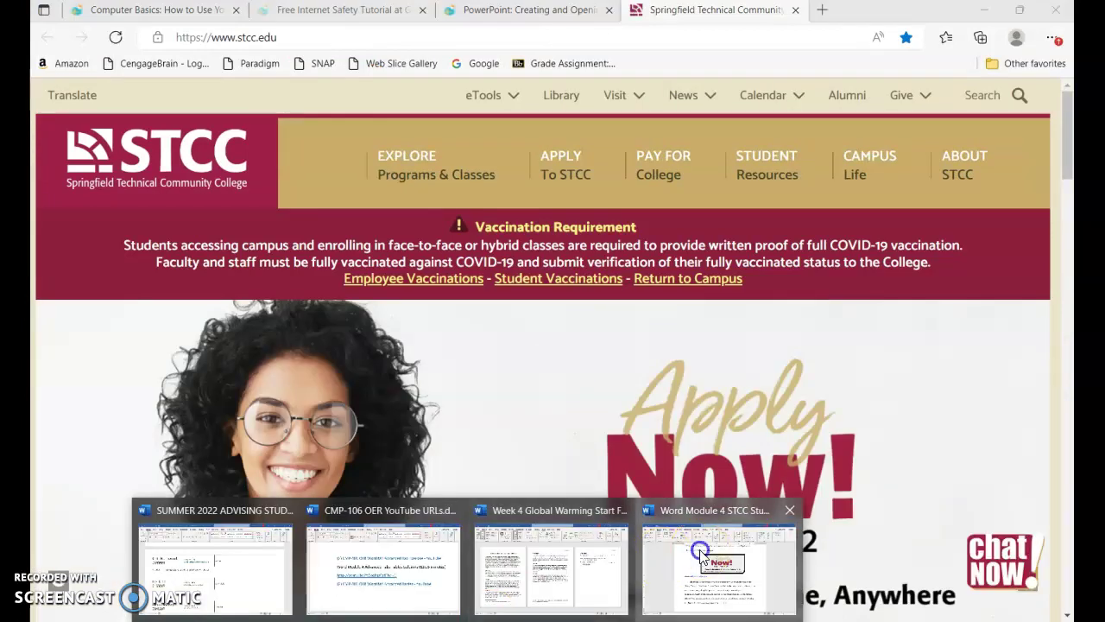
pyautogui.click(701, 557)
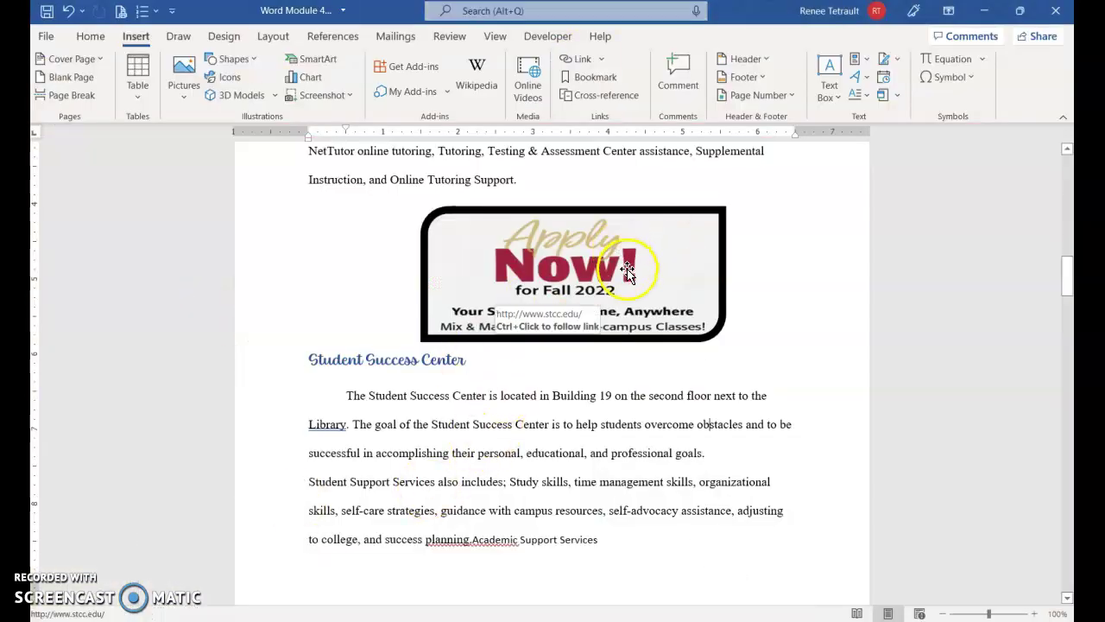
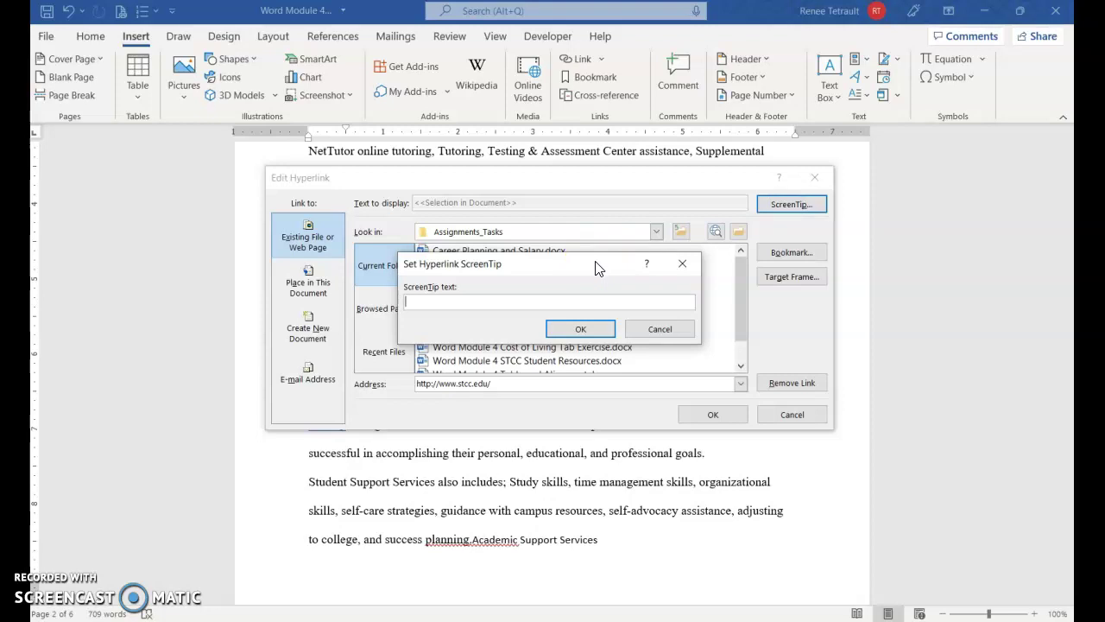
# Give the Apply Now! picture's hyperlink the ScreenTip "Welcome to STCC!".
pyautogui.click(603, 338)
pyautogui.click(699, 418)
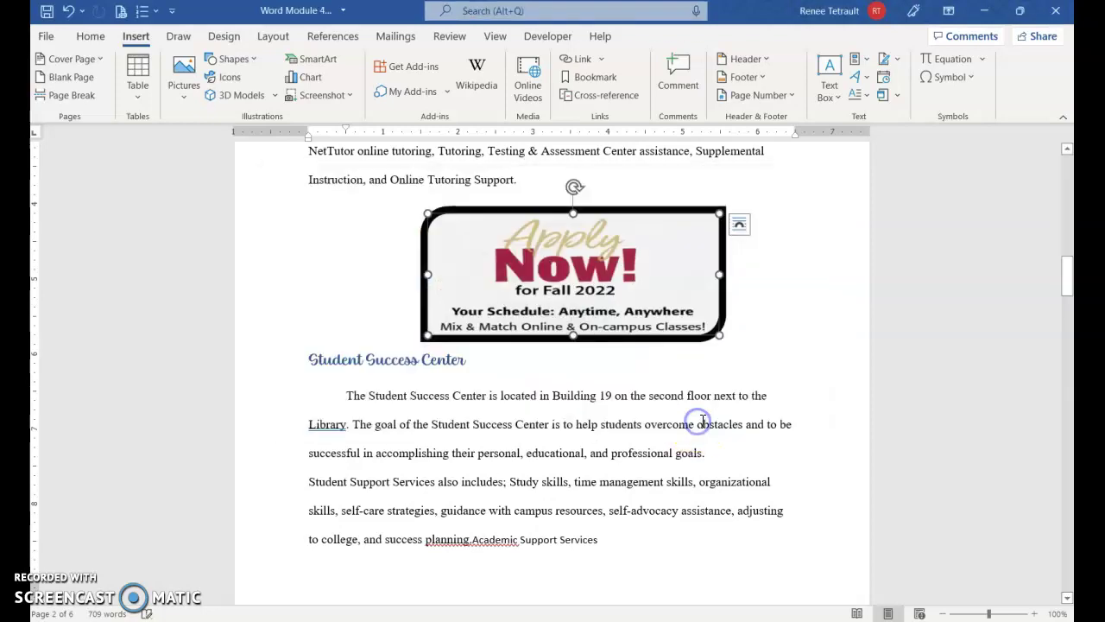
pyautogui.click(658, 482)
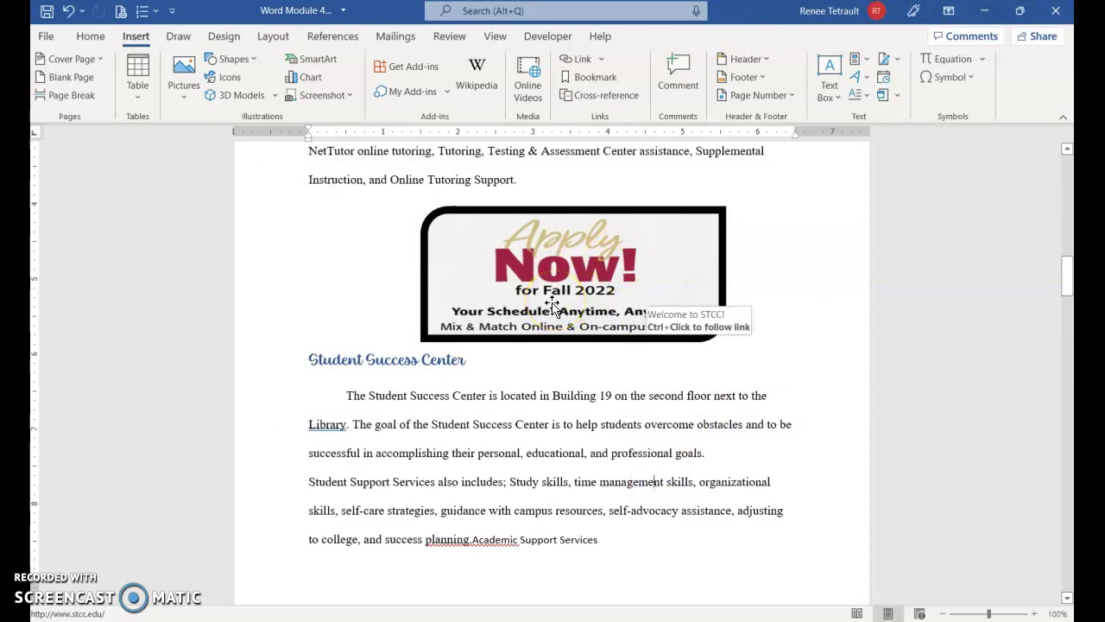
pyautogui.scroll(-3, 587, 346)
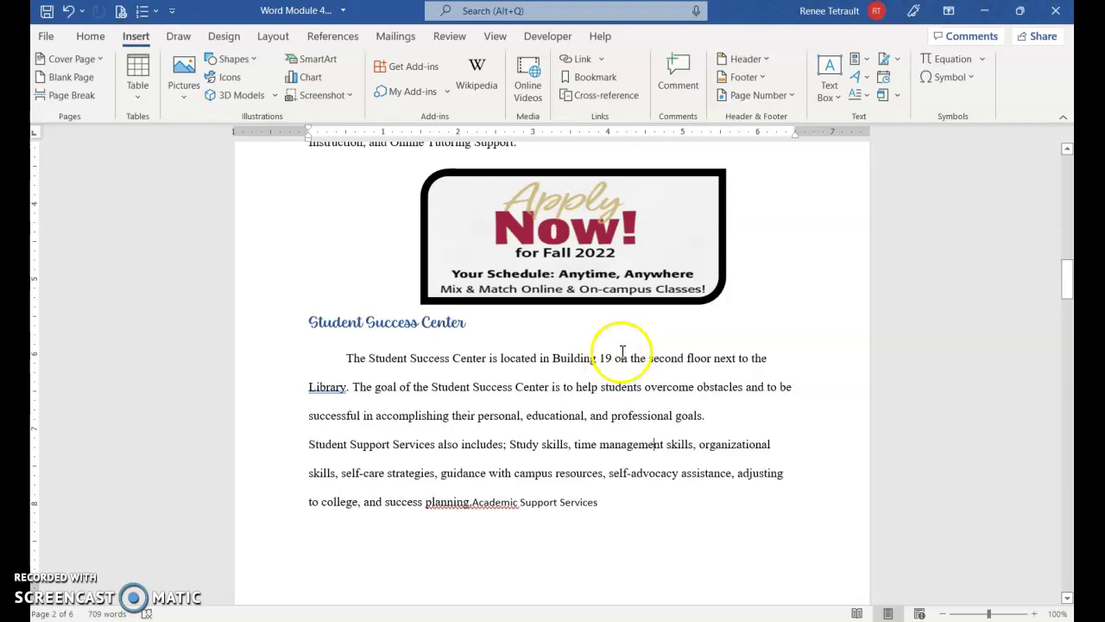
pyautogui.scroll(-15, 708, 420)
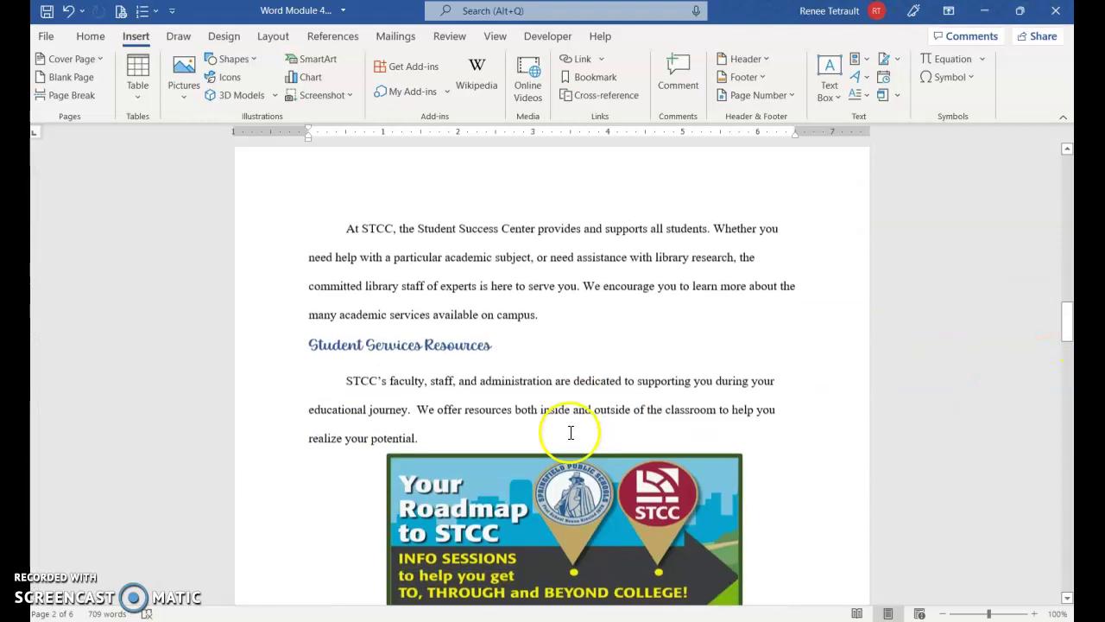
pyautogui.scroll(-15, 548, 428)
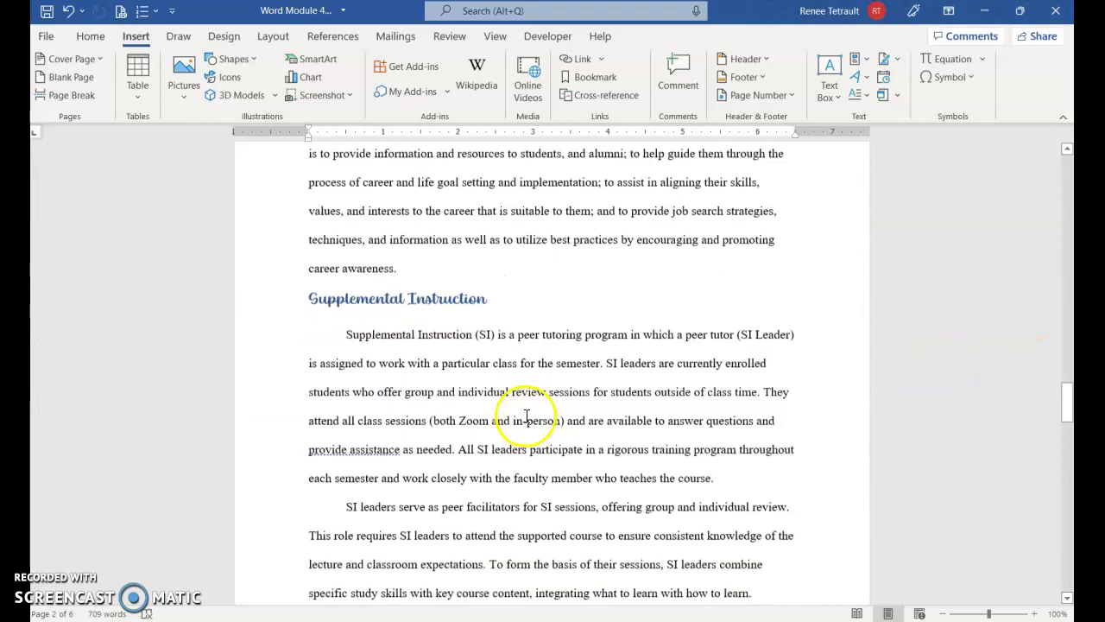
pyautogui.scroll(-12, 521, 410)
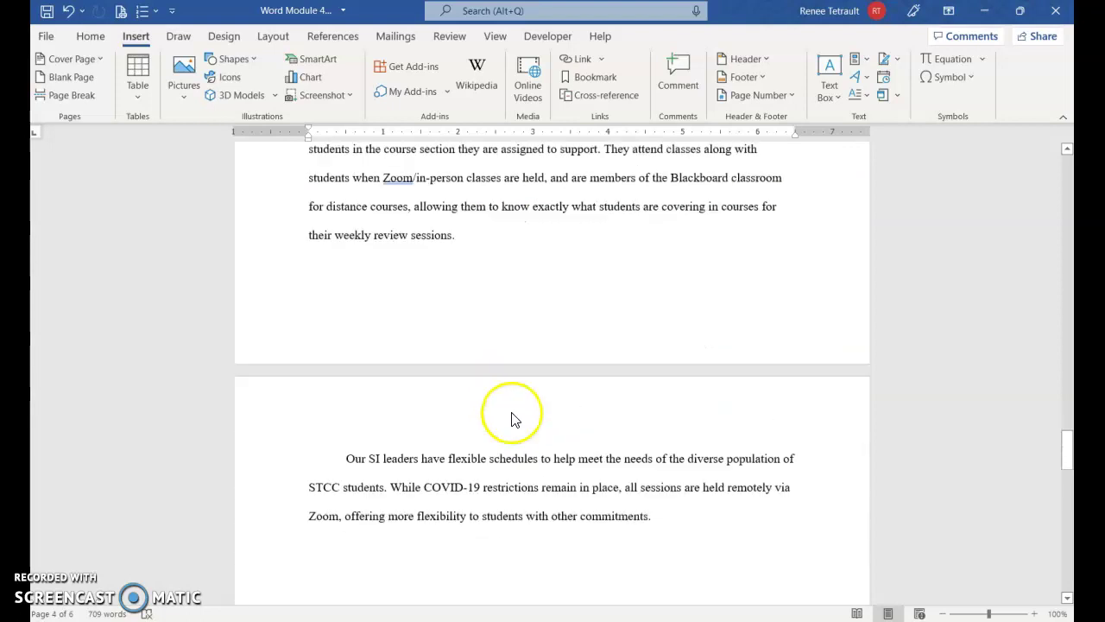
pyautogui.scroll(-2, 446, 400)
pyautogui.scroll(1, 466, 363)
pyautogui.scroll(-5, 499, 308)
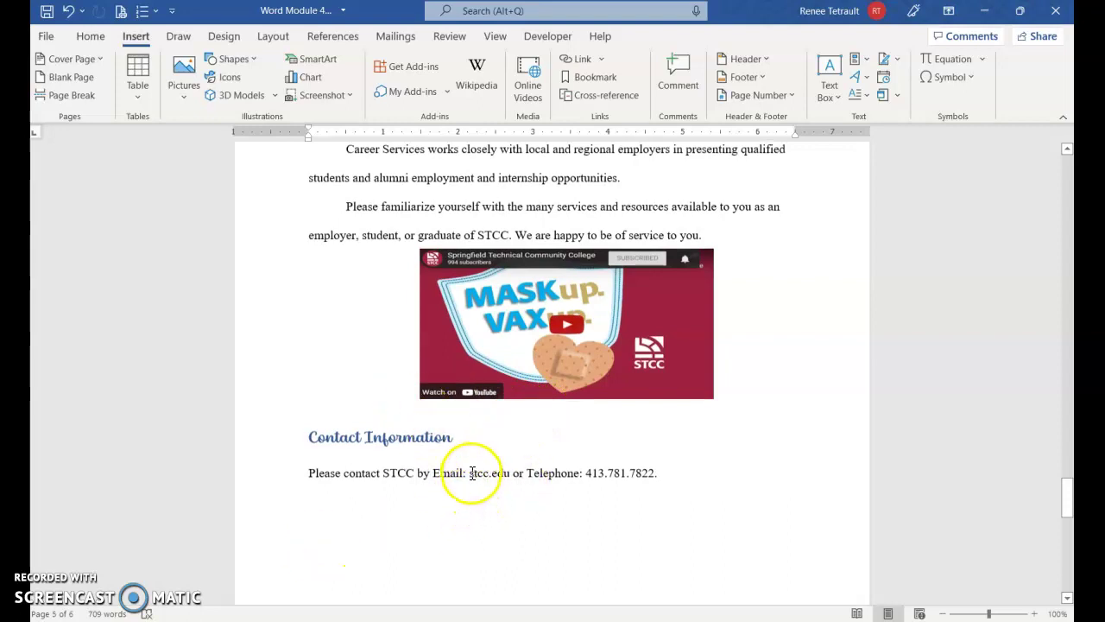
pyautogui.moveTo(469, 473); pyautogui.dragTo(495, 473)
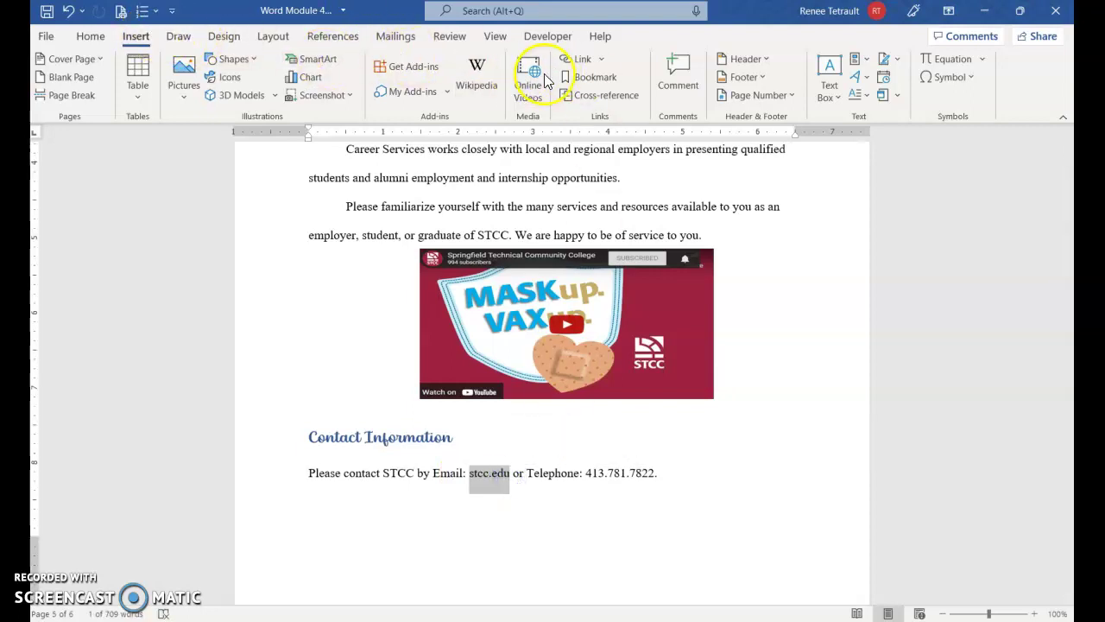
pyautogui.click(575, 59)
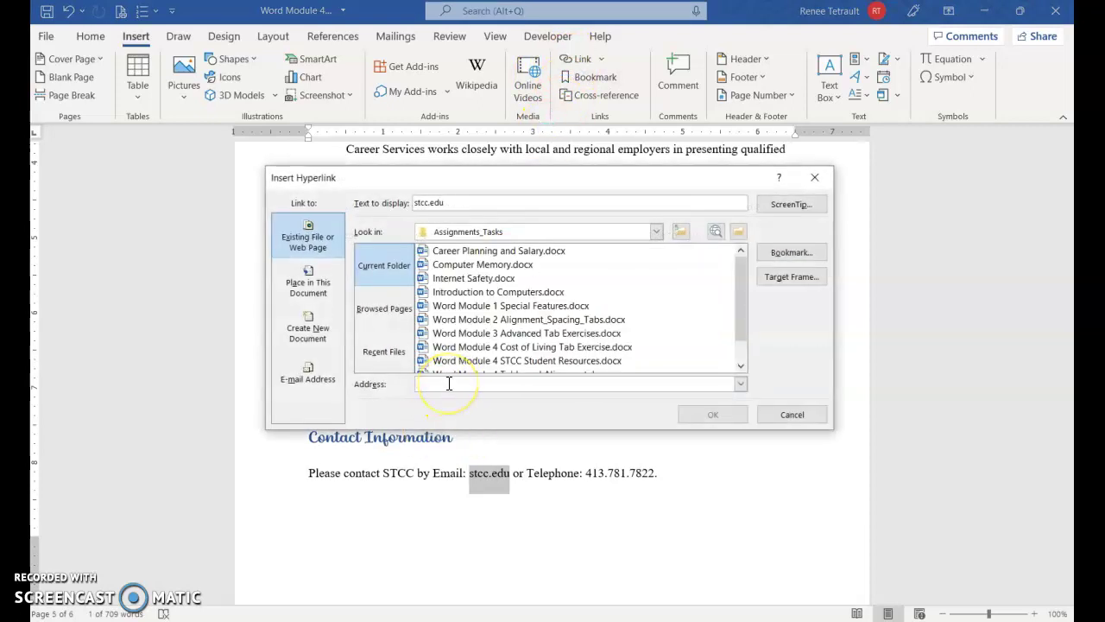
pyautogui.write('www.stcc.edu/')
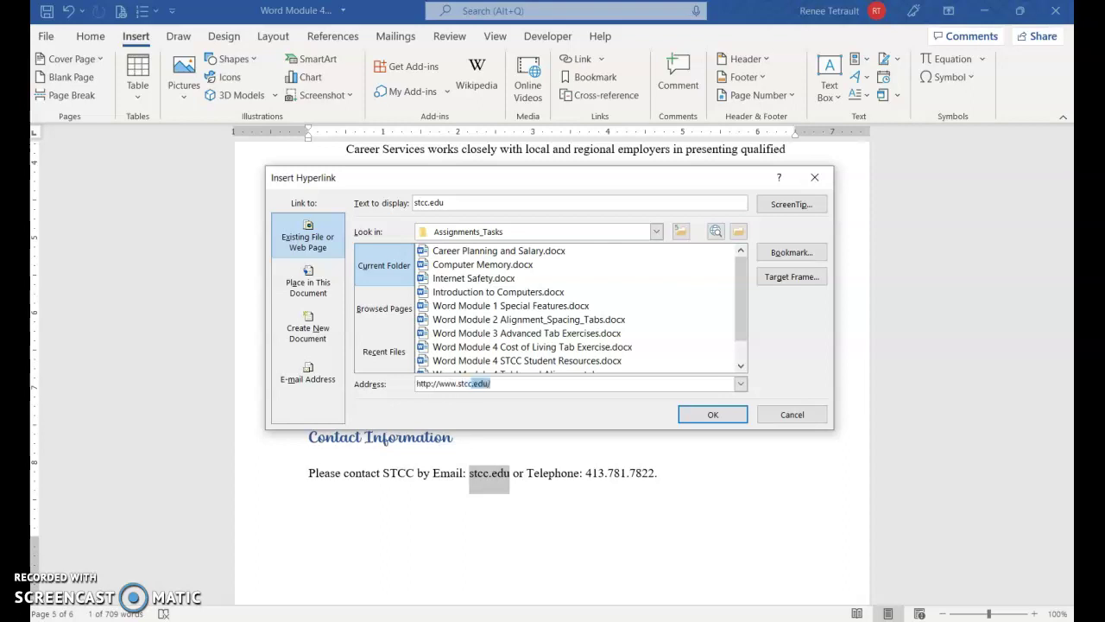
pyautogui.click(716, 415)
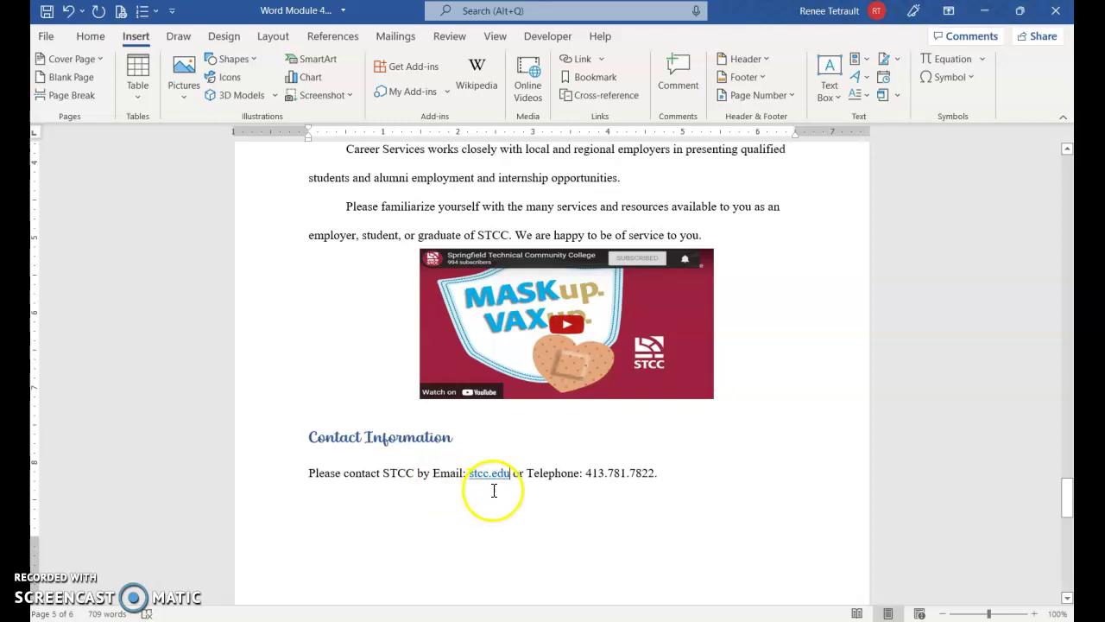
pyautogui.moveTo(485, 476)
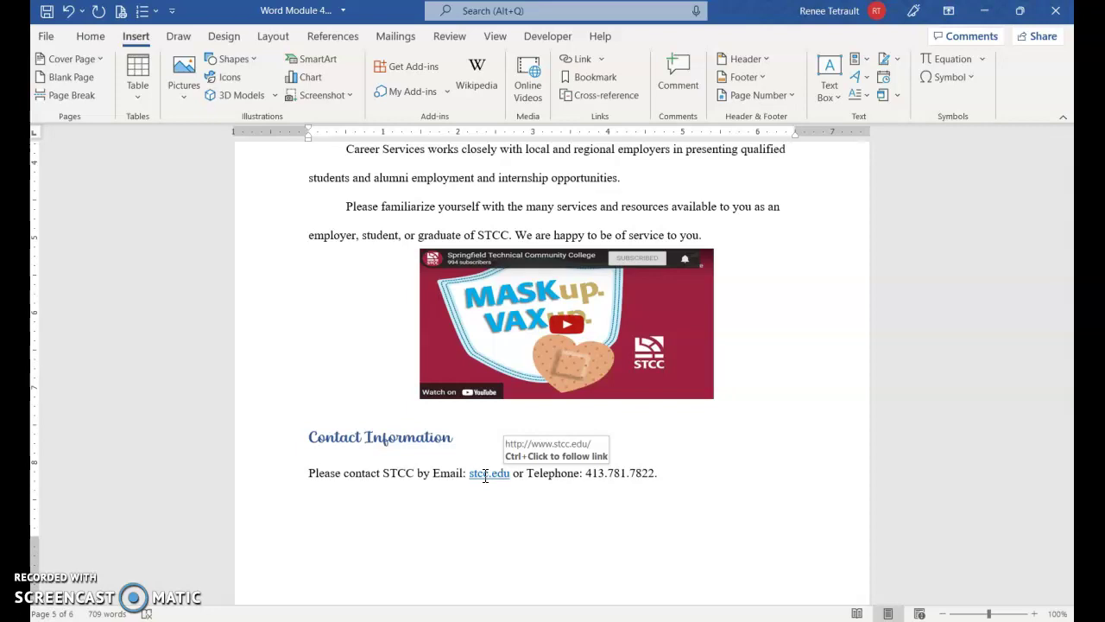
# Translate the contact sentence under the Contact Information heading into Spanish and insert the translation in its place.
pyautogui.scroll(-3, 572, 532)
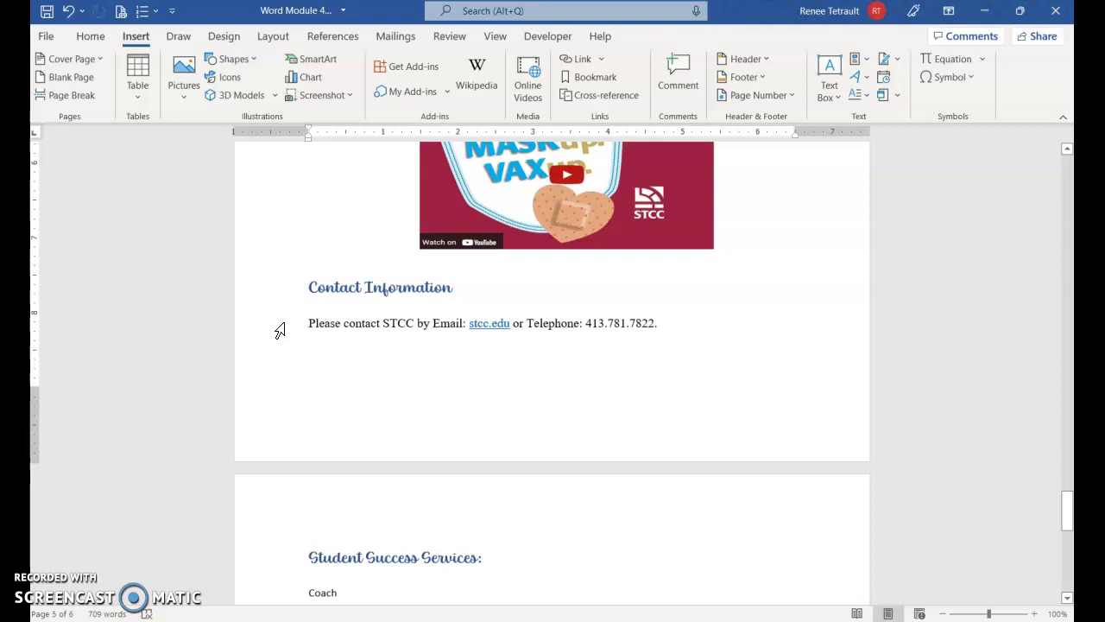
pyautogui.click(287, 325)
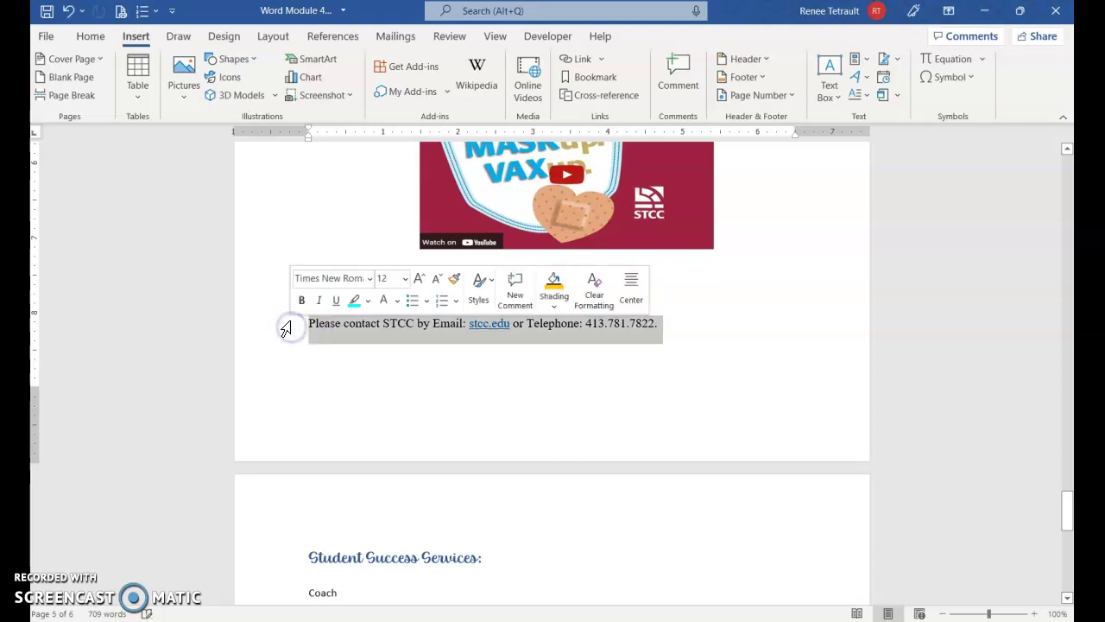
pyautogui.click(328, 35)
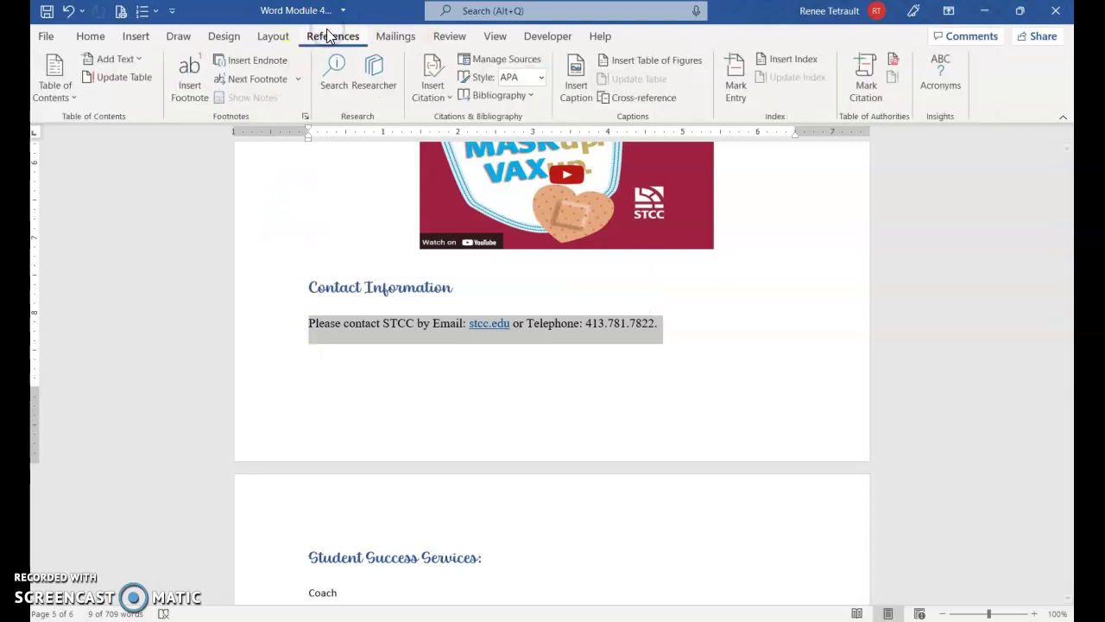
pyautogui.click(454, 38)
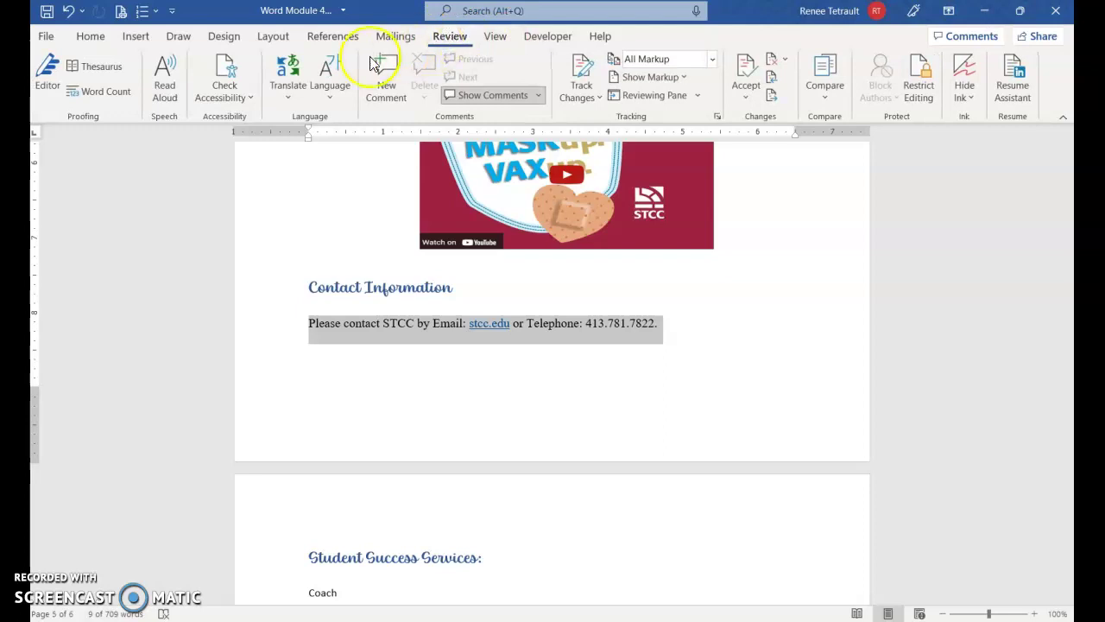
pyautogui.click(296, 97)
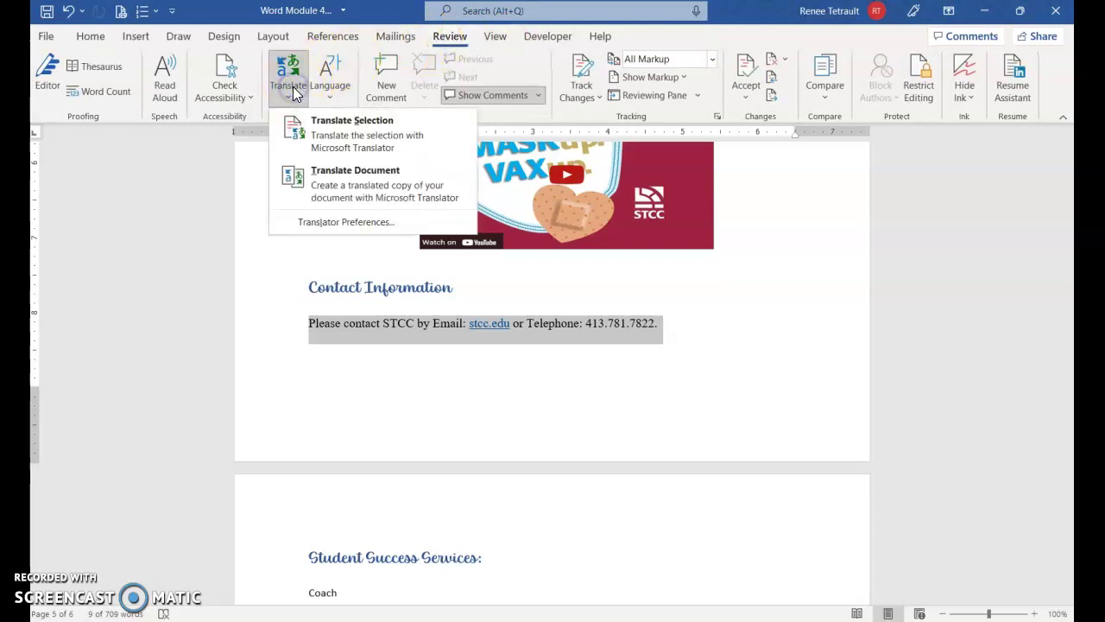
pyautogui.click(343, 136)
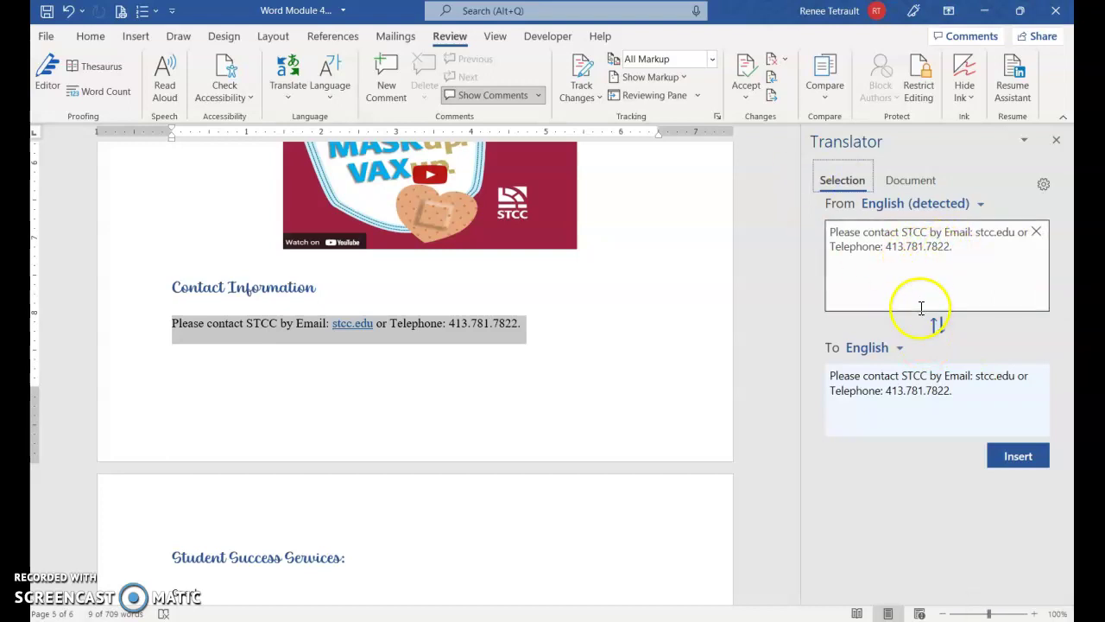
pyautogui.click(900, 349)
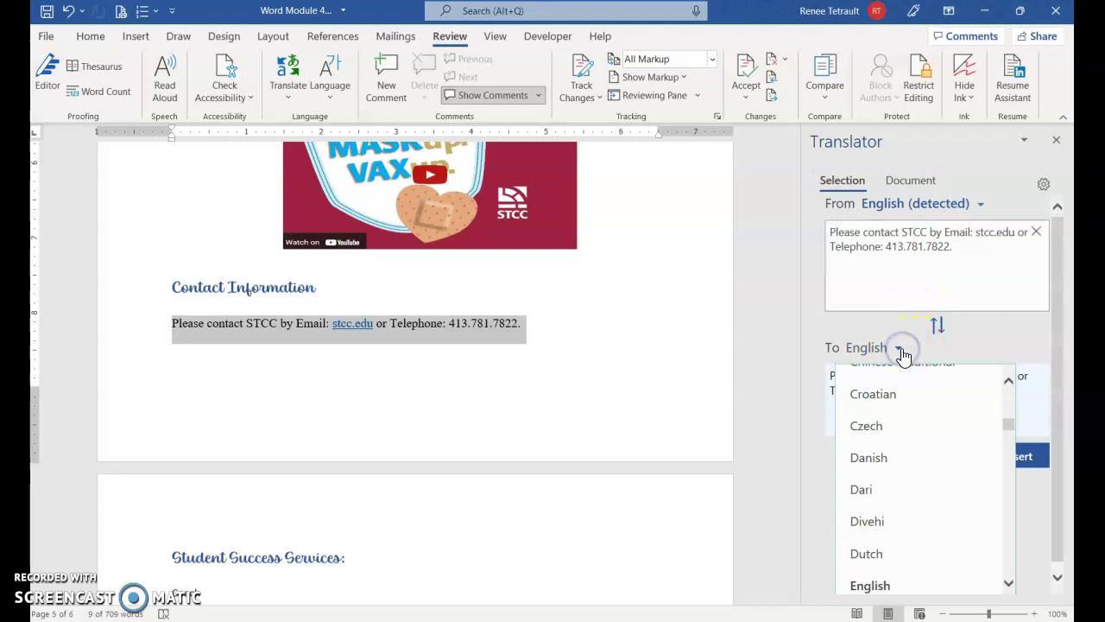
pyautogui.click(1009, 584)
pyautogui.moveTo(1010, 586); pyautogui.dragTo(1012, 587)
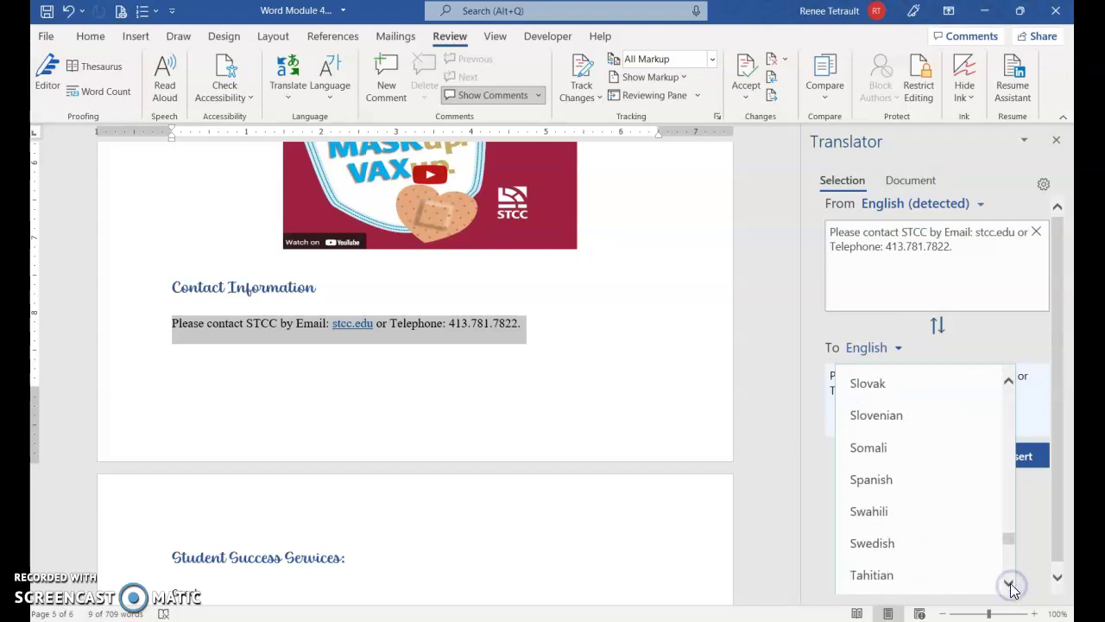
pyautogui.click(890, 484)
pyautogui.click(1019, 457)
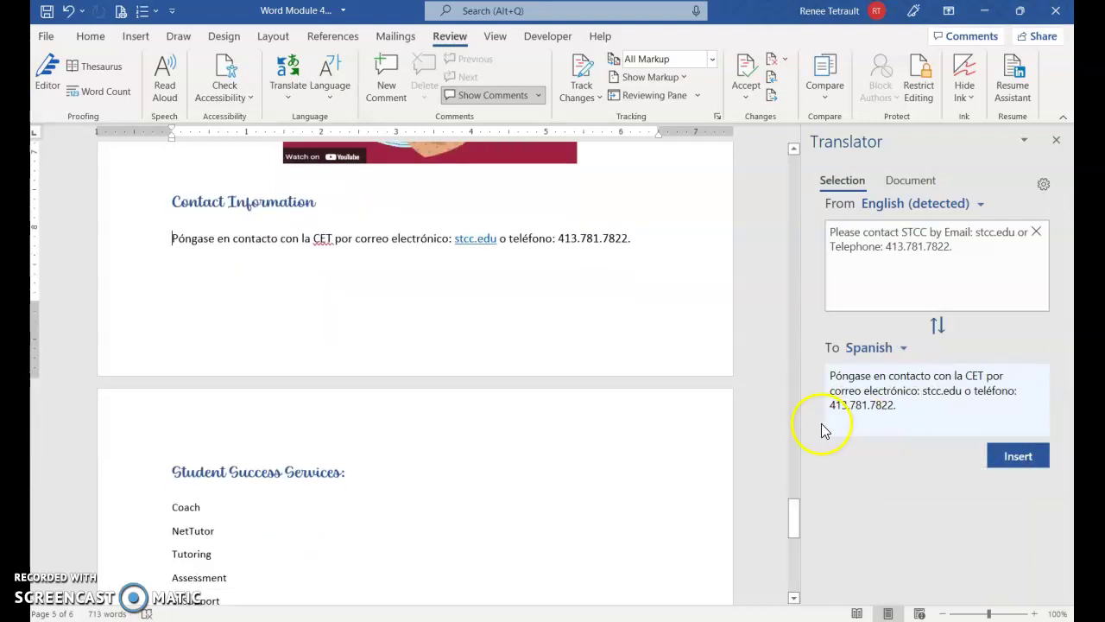
# Close the translator and insert a Vertical Box List SmartArt graphic below the Peer Tutoring line under Student Success Services.
pyautogui.scroll(-1, 469, 383)
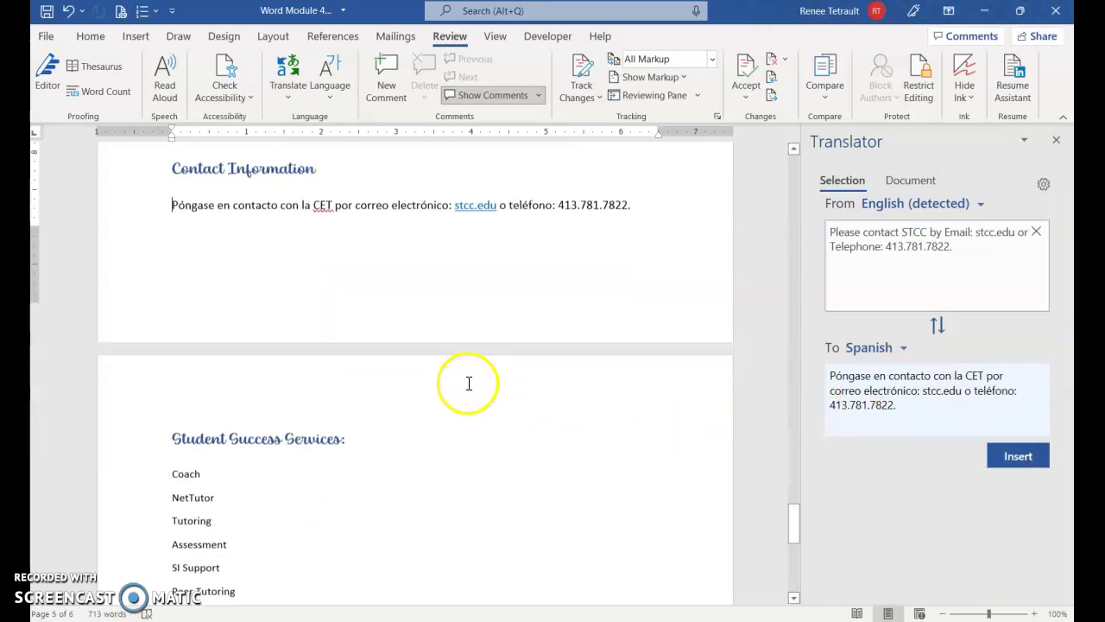
pyautogui.scroll(-1, 380, 423)
pyautogui.scroll(-2, 246, 432)
pyautogui.click(239, 367)
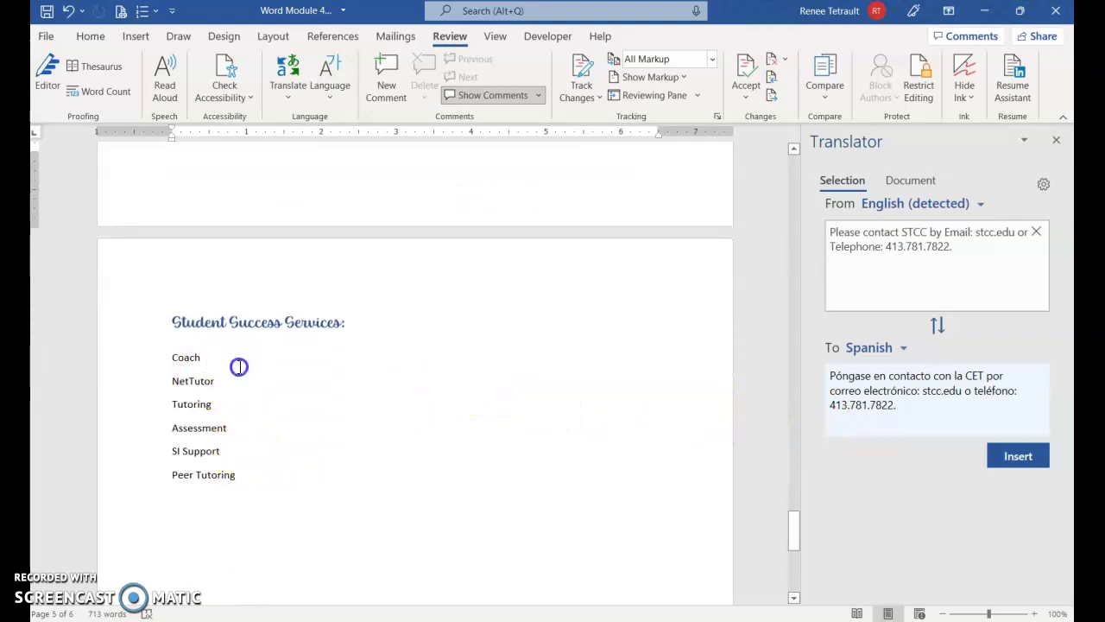
pyautogui.scroll(-1, 229, 477)
pyautogui.click(183, 466)
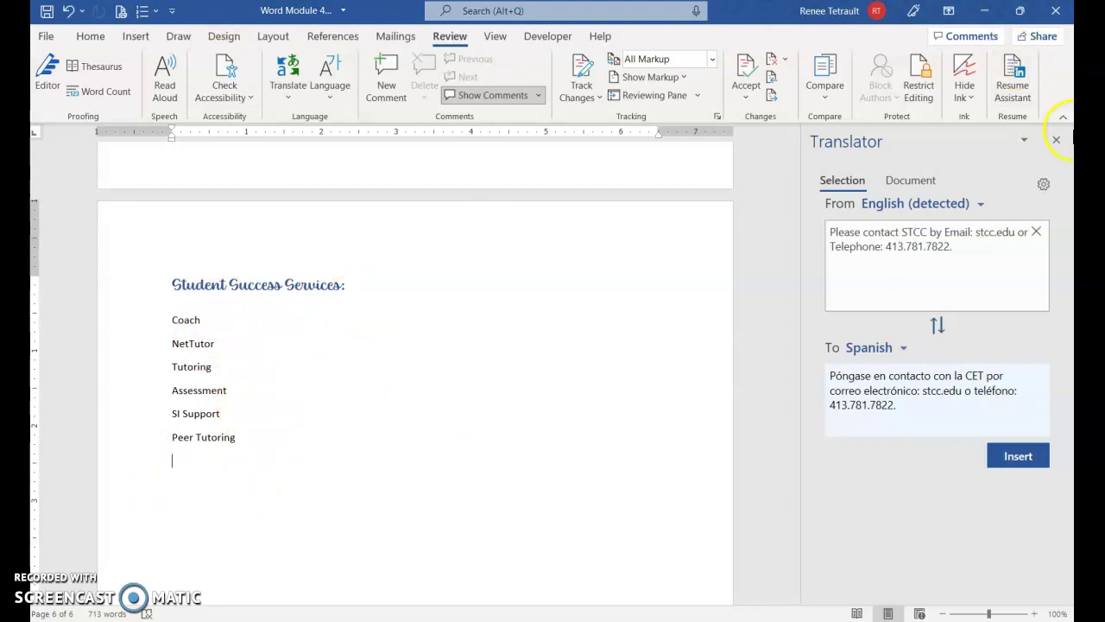
pyautogui.click(1058, 145)
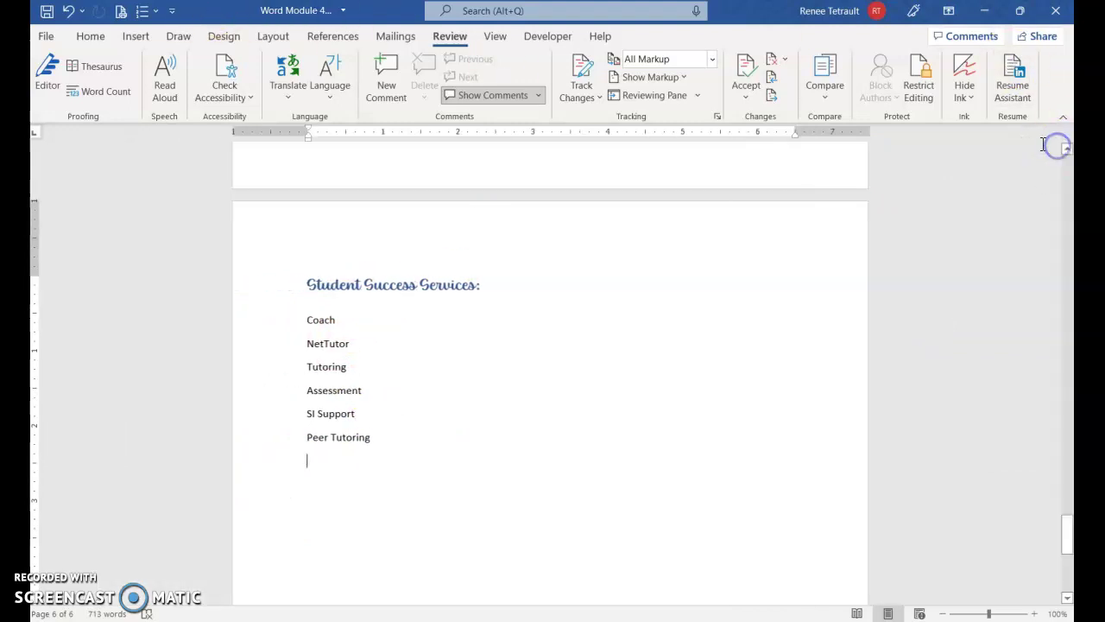
pyautogui.click(134, 36)
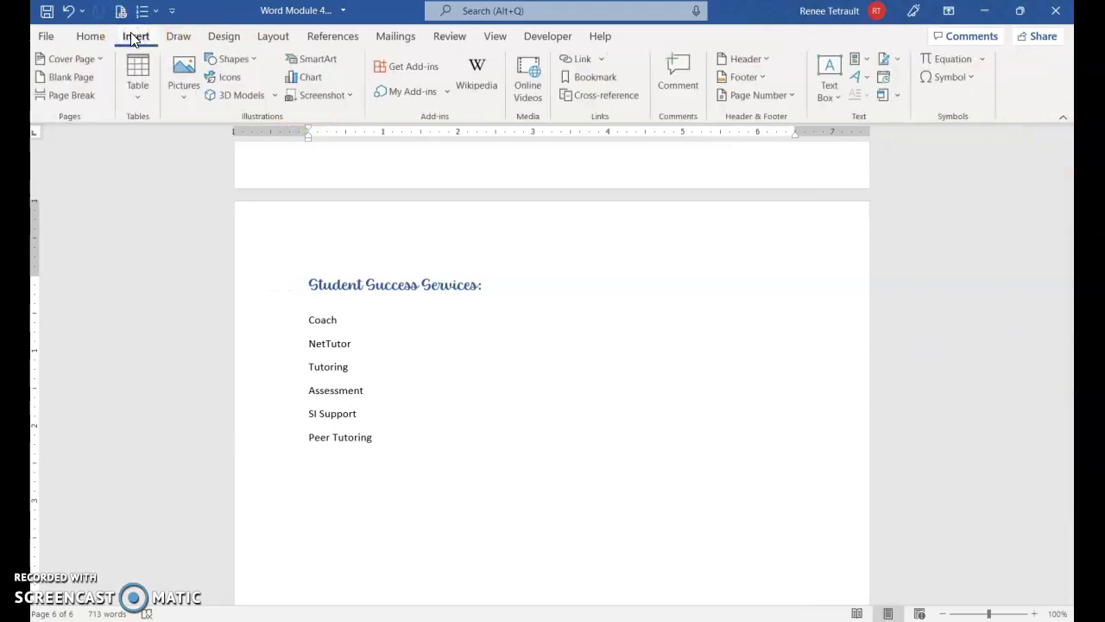
pyautogui.click(301, 64)
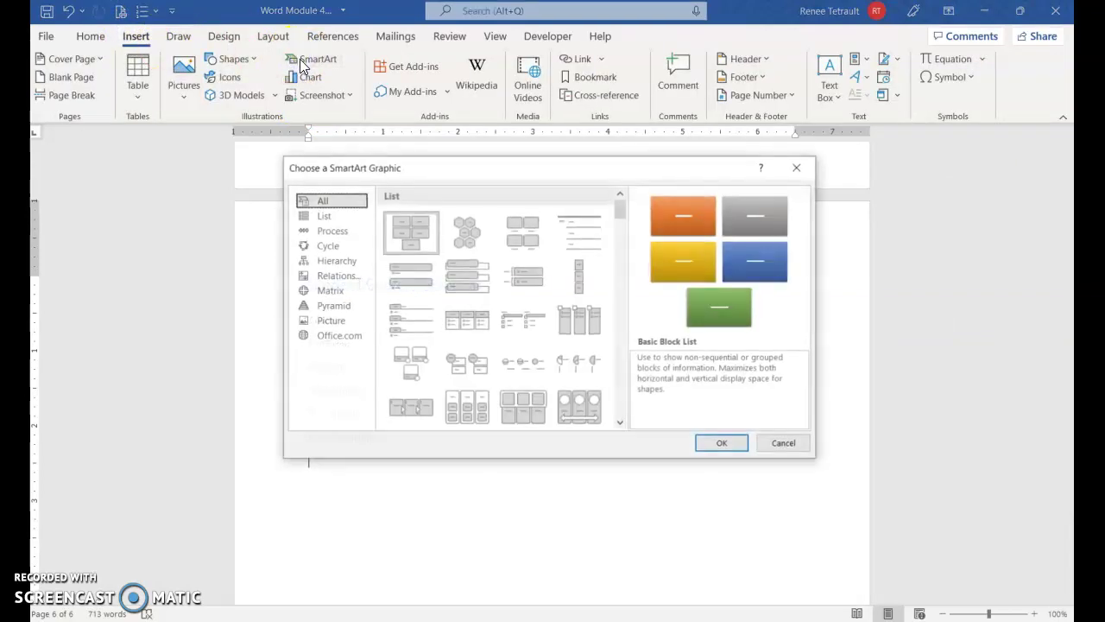
pyautogui.click(467, 291)
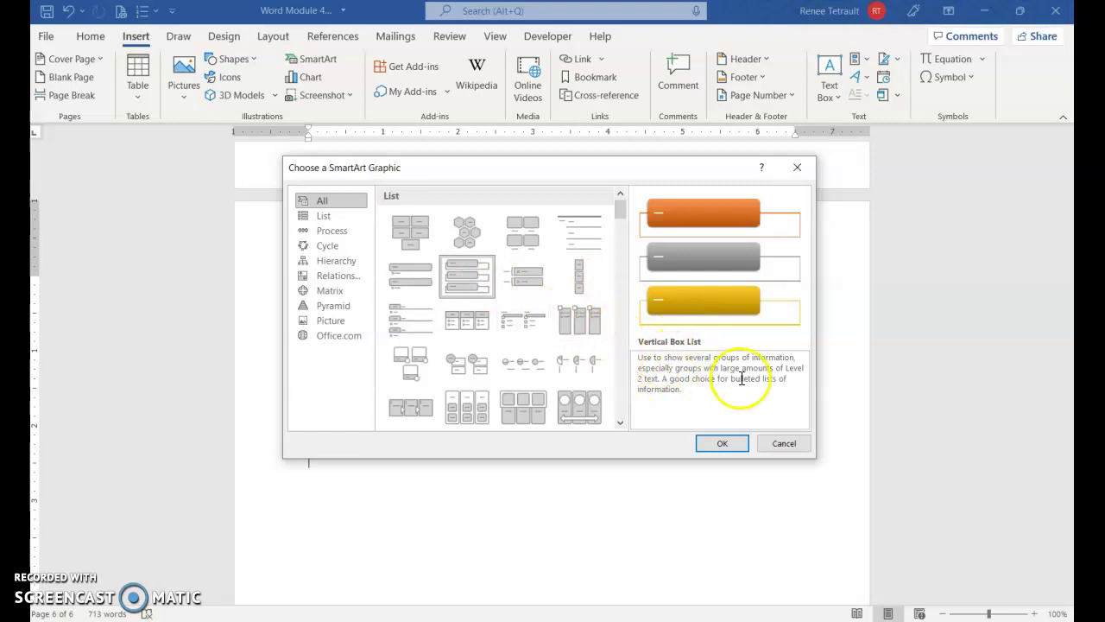
pyautogui.click(722, 445)
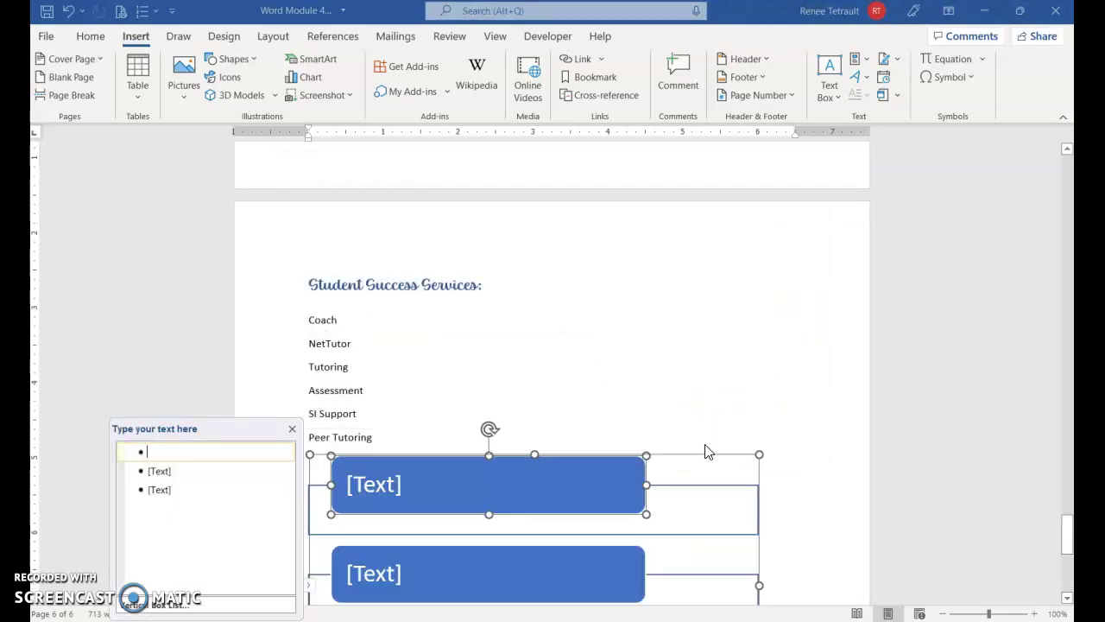
# Fill the three boxes of the SmartArt graphic with Coach, NetTutor and Tutoring.
pyautogui.click(387, 292)
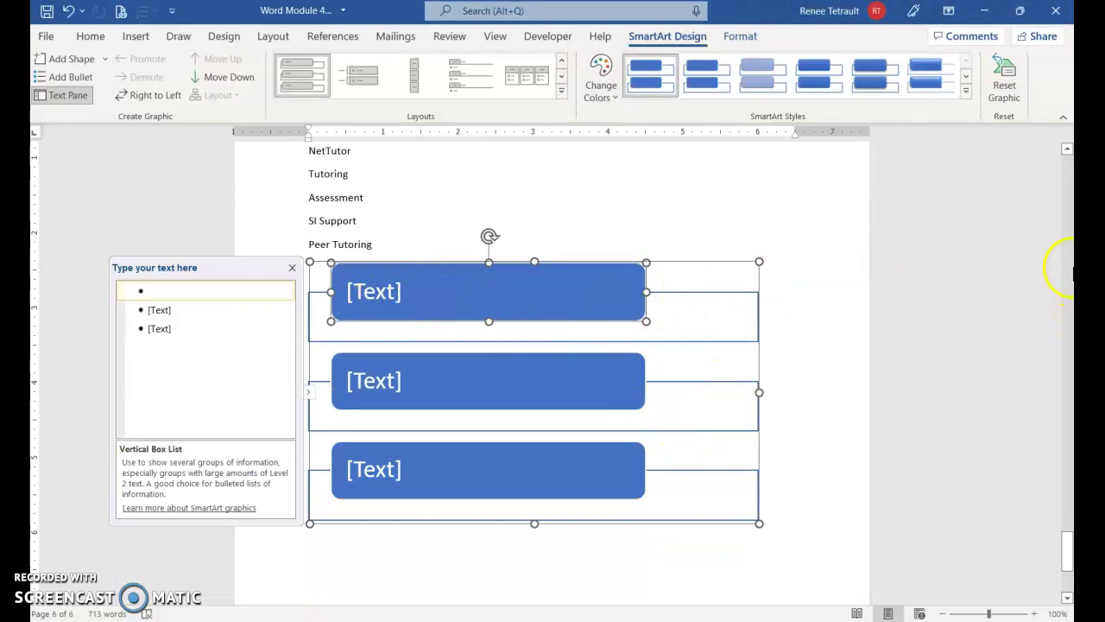
pyautogui.scroll(2, 1067, 155)
pyautogui.click(368, 344)
pyautogui.write('Coach')
pyautogui.click(262, 365)
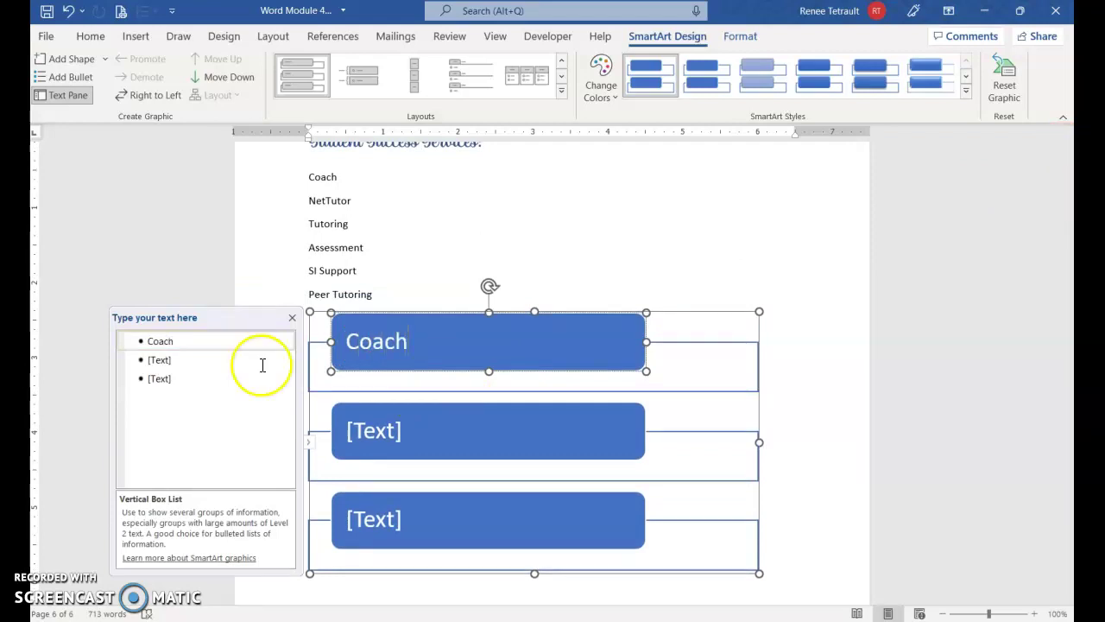
pyautogui.click(158, 362)
pyautogui.write('NetTutor')
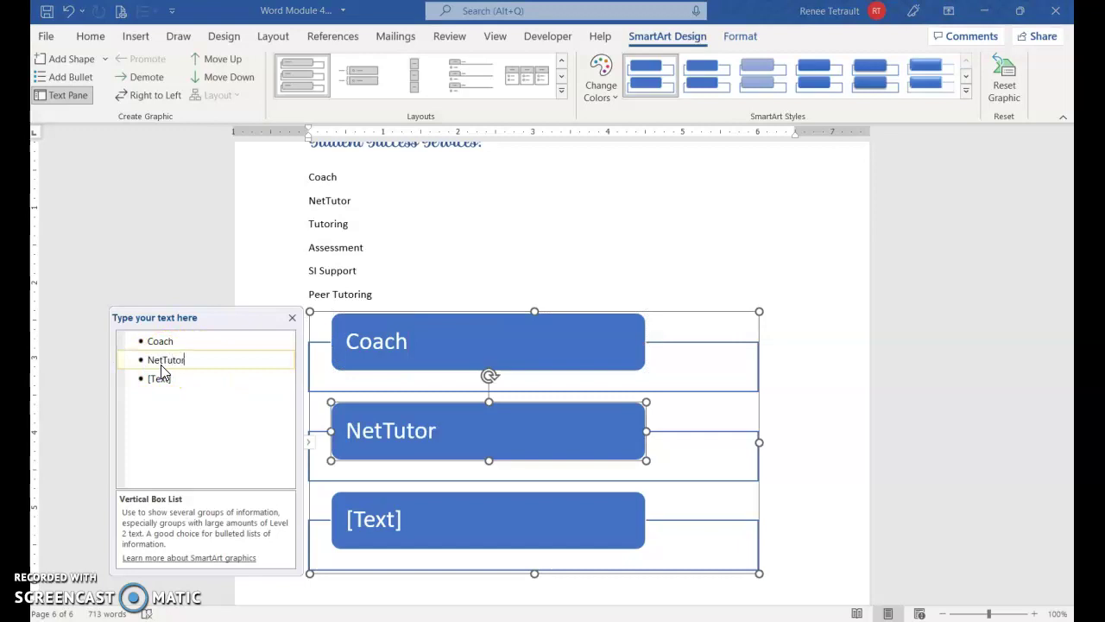
pyautogui.click(372, 510)
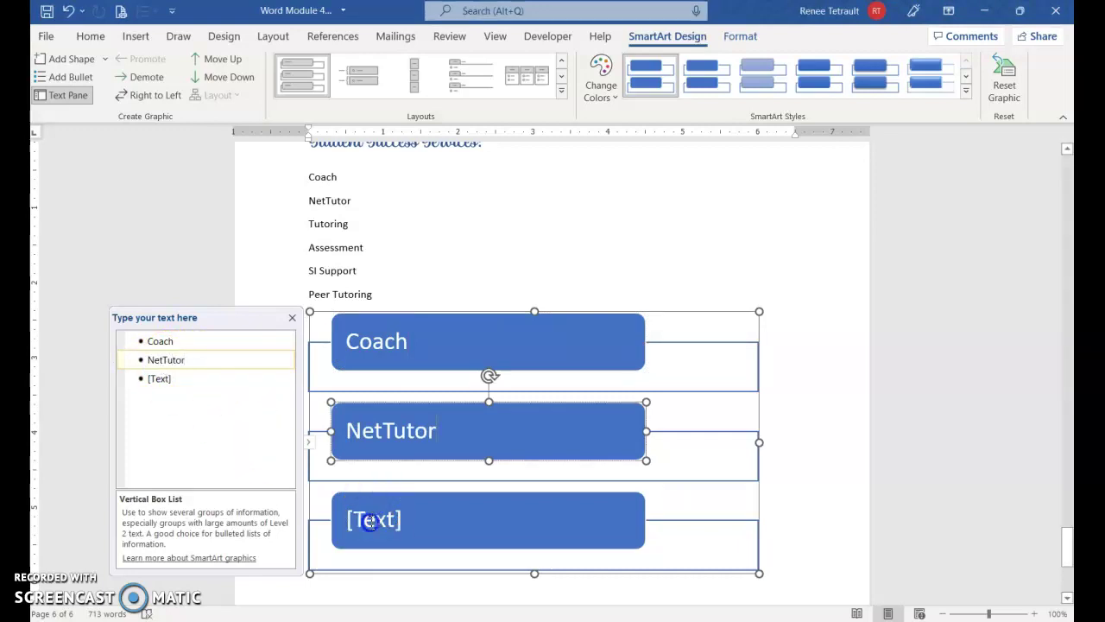
pyautogui.write('Tutoring')
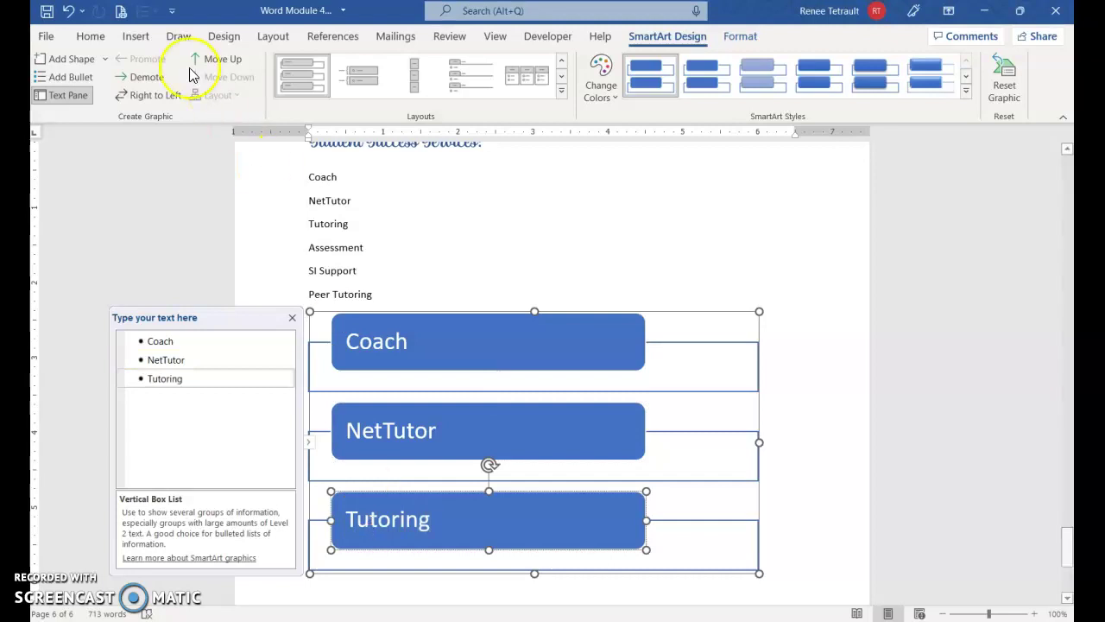
# Add three more shapes to the SmartArt graphic with the texts Assessment, SI Support and Peer Tutoring.
pyautogui.click(84, 62)
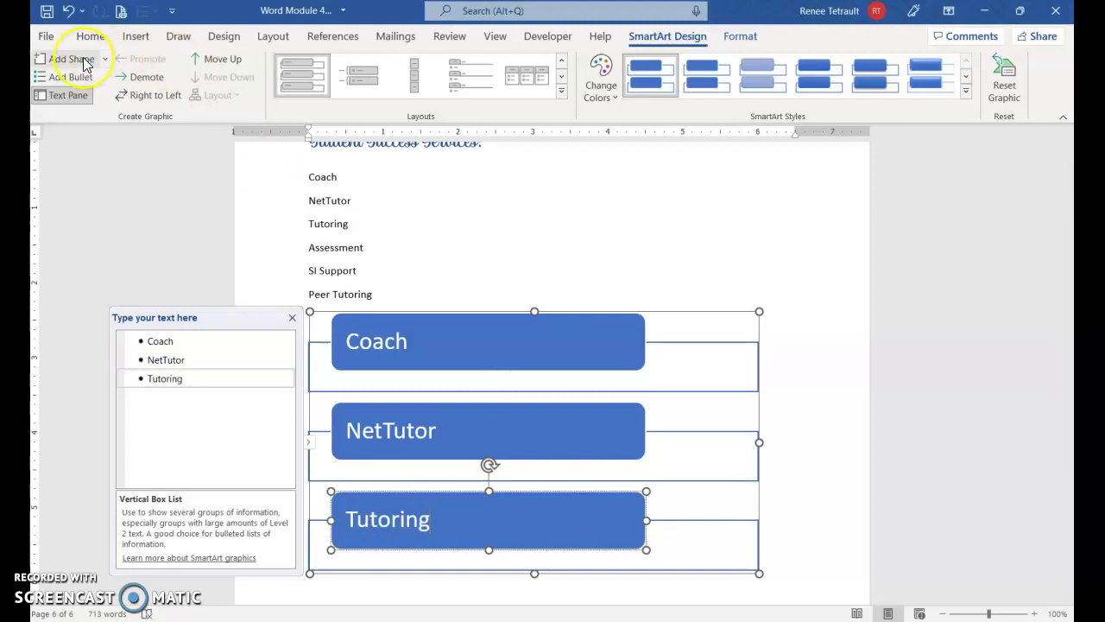
pyautogui.click(427, 531)
pyautogui.write('Assessment')
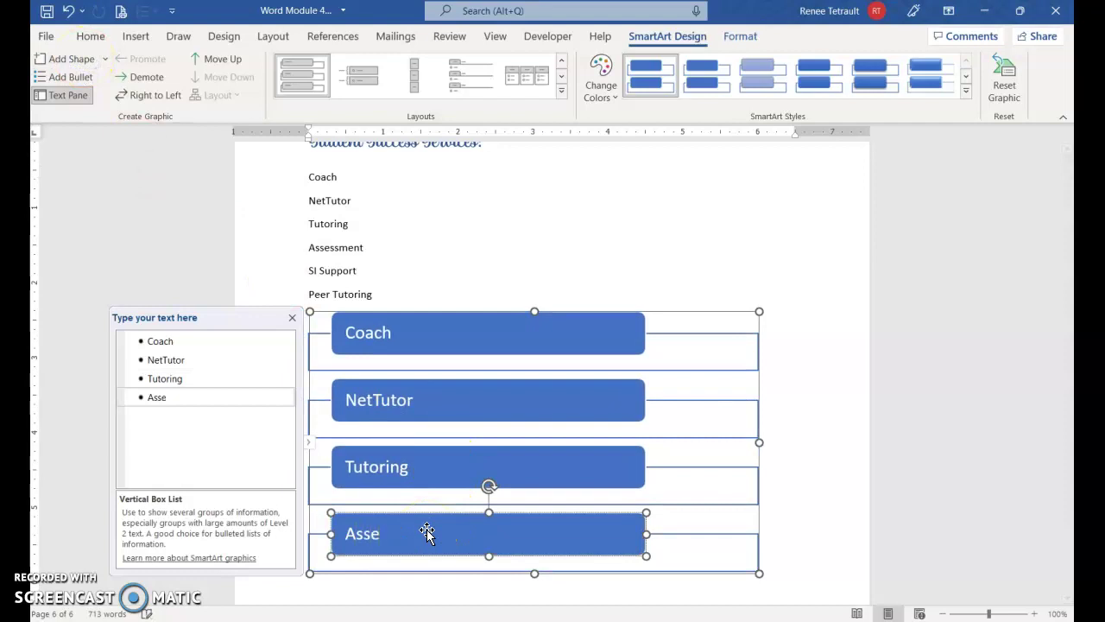
pyautogui.click(69, 61)
pyautogui.write('SI Support')
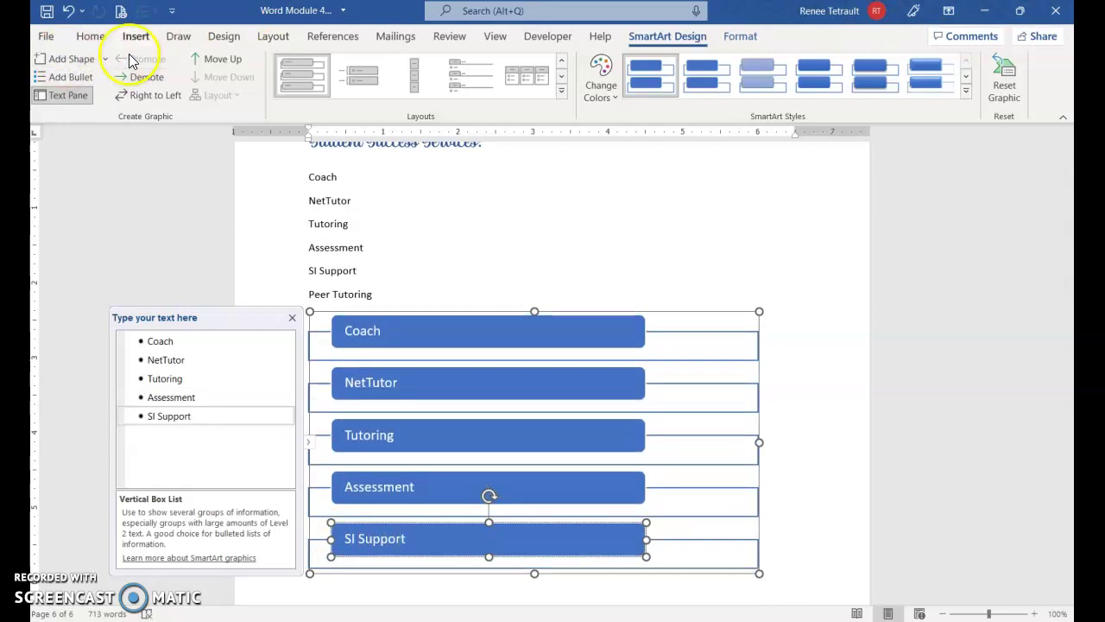
pyautogui.click(62, 59)
pyautogui.write('Peer Tutoring')
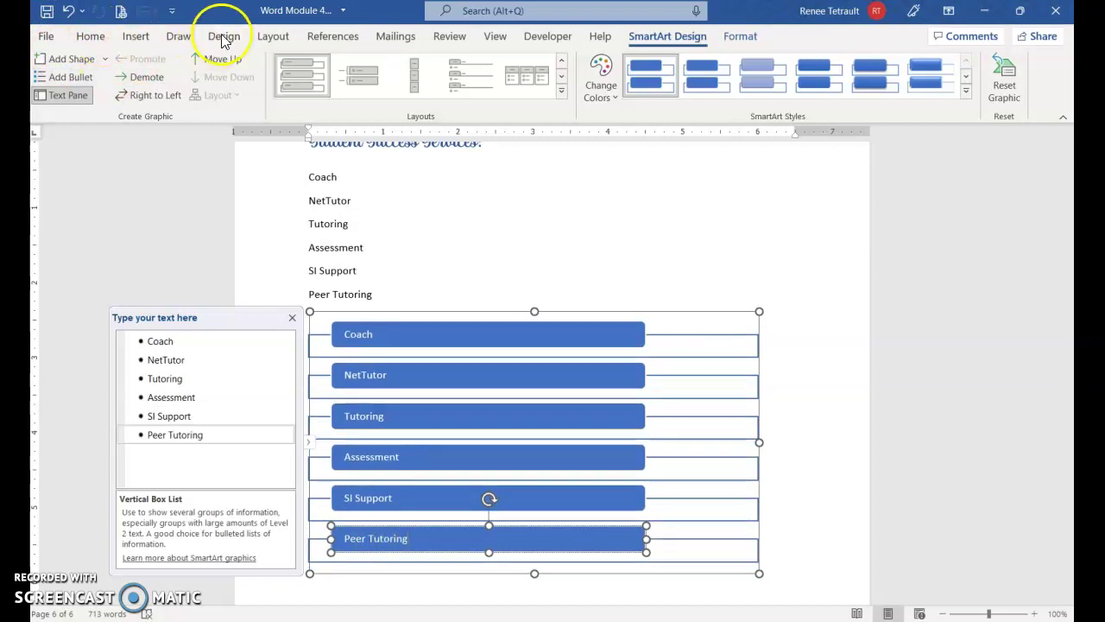
# Delete the plain text list from Coach to Peer Tutoring above the SmartArt graphic.
pyautogui.click(378, 234)
pyautogui.moveTo(383, 291); pyautogui.dragTo(316, 178)
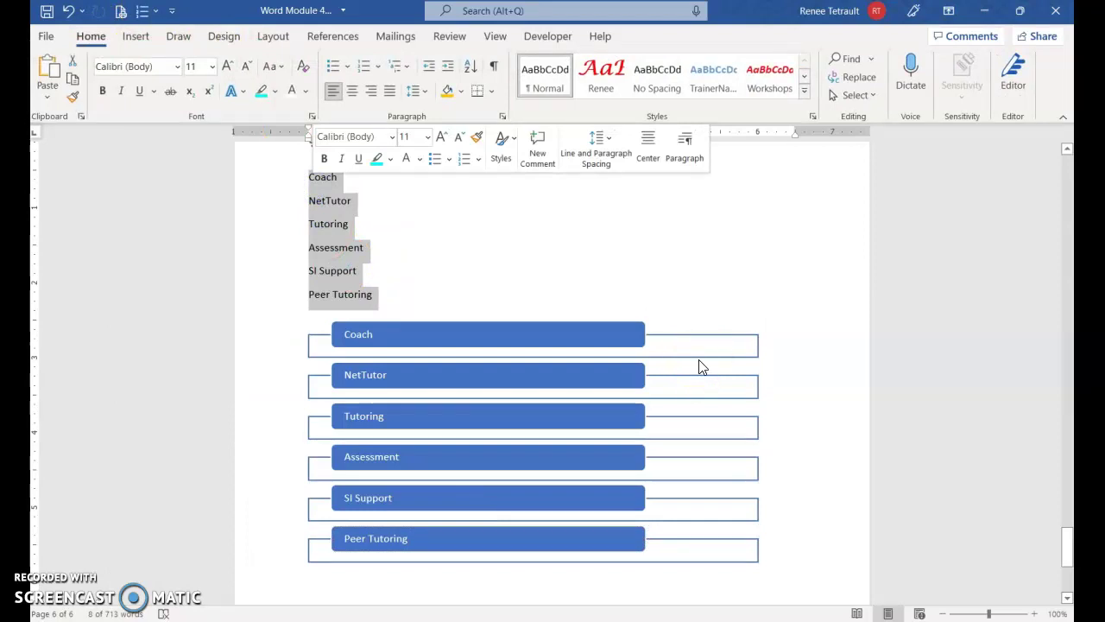
pyautogui.press('Delete')
pyautogui.click(601, 228)
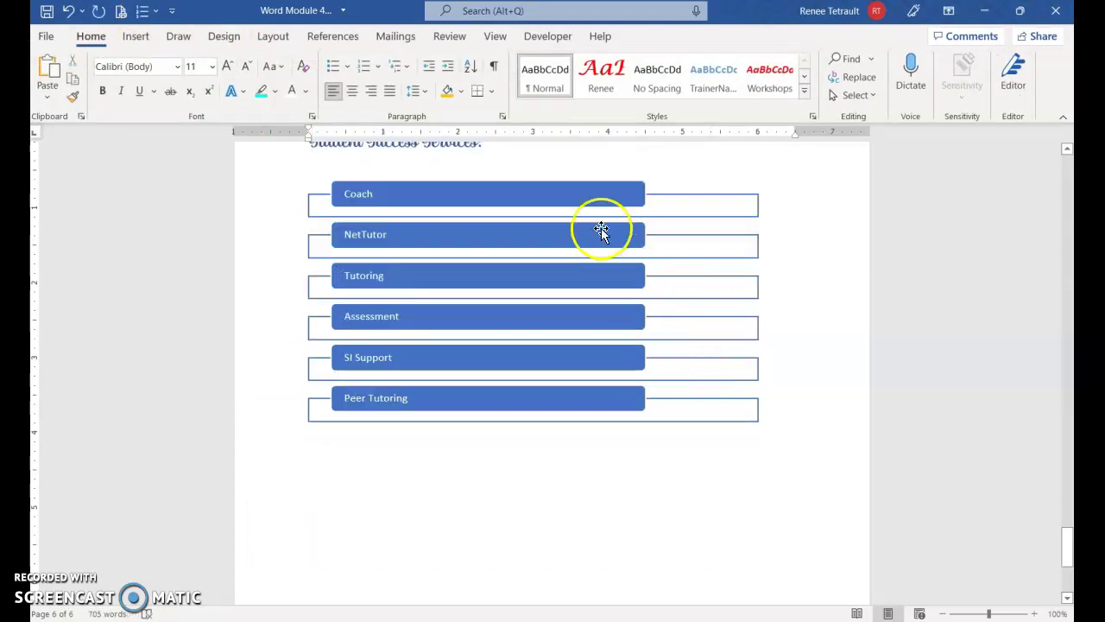
# Change the layout of the SmartArt graphic to Vertical Accent List.
pyautogui.click(562, 198)
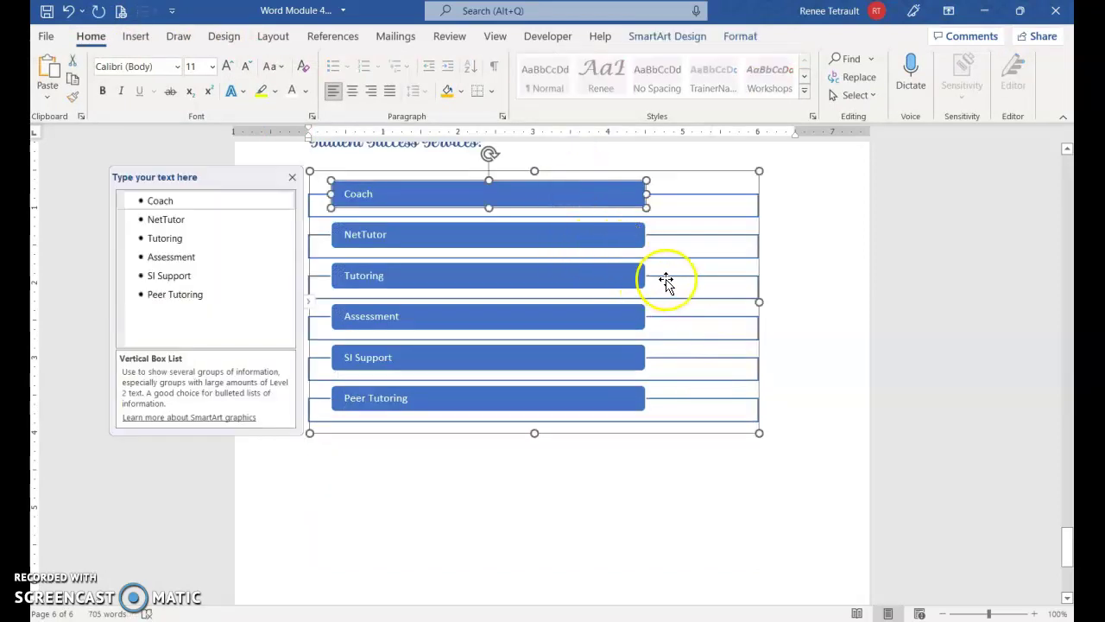
pyautogui.click(691, 39)
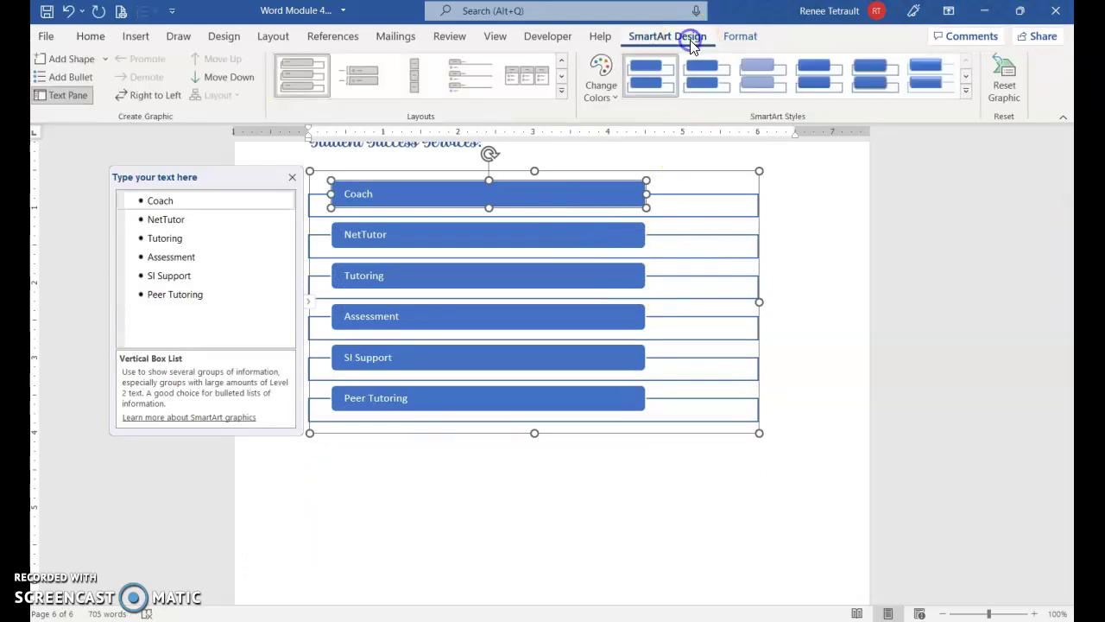
pyautogui.click(561, 95)
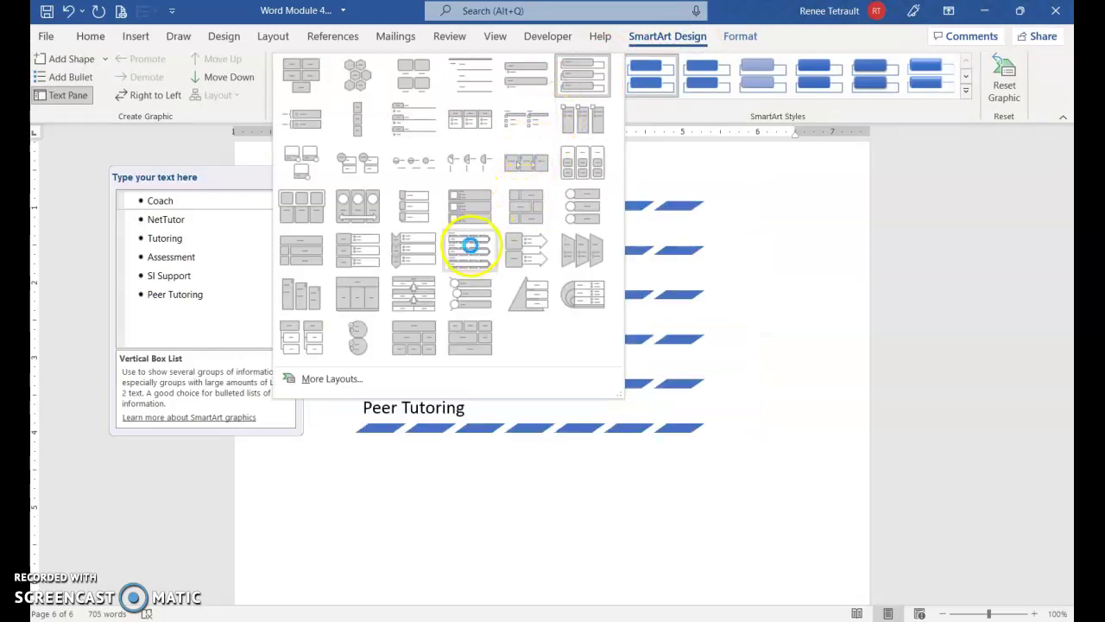
pyautogui.click(470, 246)
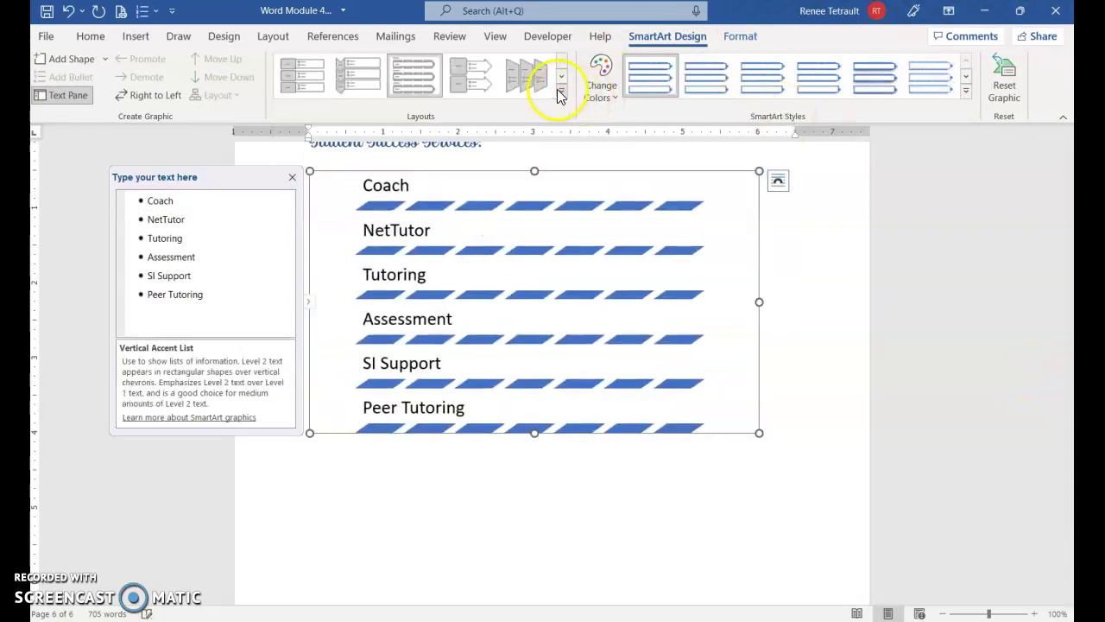
# Change the SmartArt graphic's layout to Trapezoid List and recolor it with the blue-to-green Colorful scheme.
pyautogui.click(535, 83)
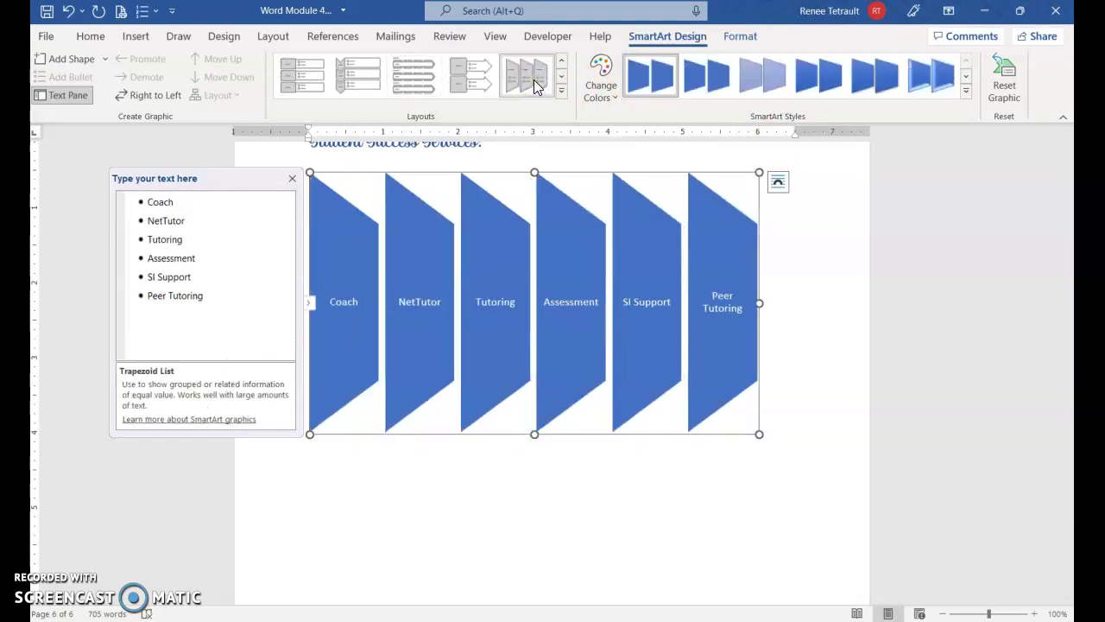
pyautogui.click(599, 87)
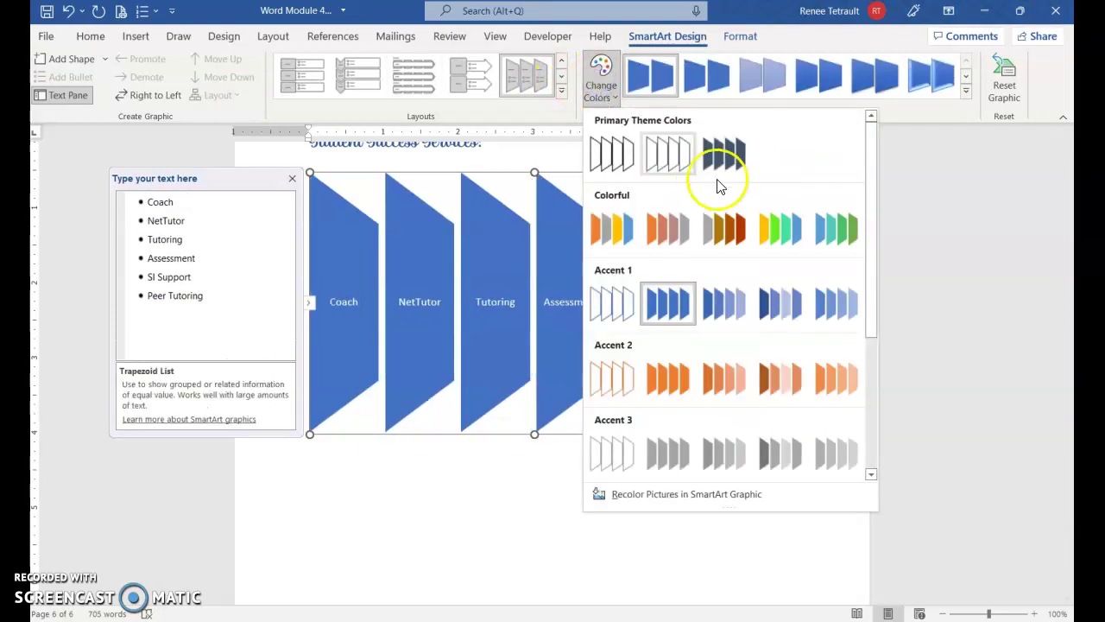
pyautogui.click(836, 229)
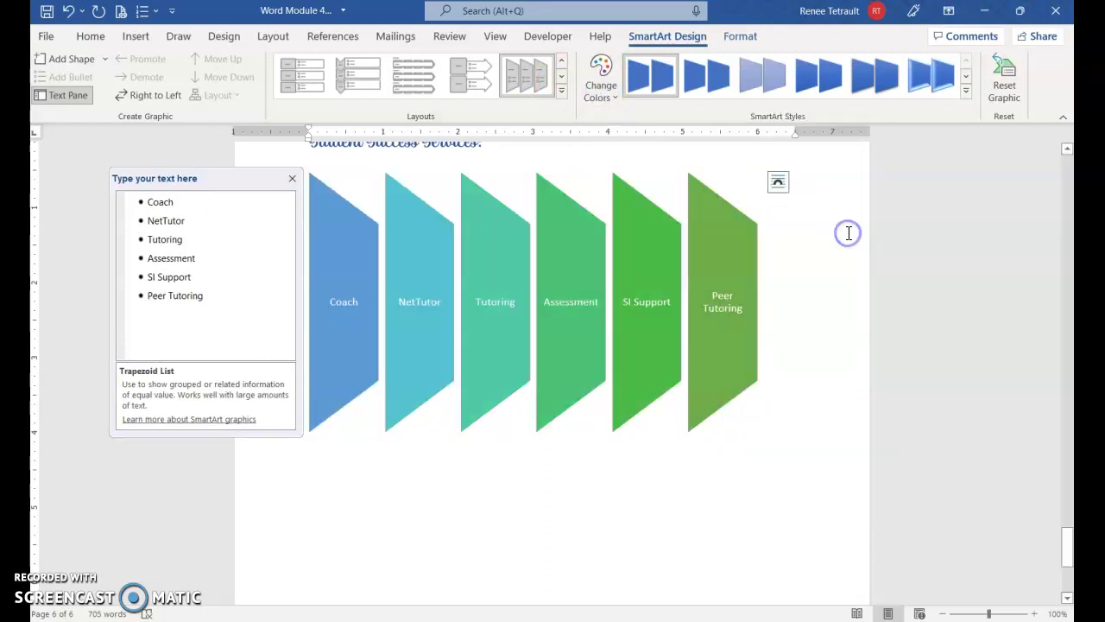
# Try the third 3-D style, with dark shape outlines, on the SmartArt graphic together with the Pyramid List layout.
pyautogui.click(965, 92)
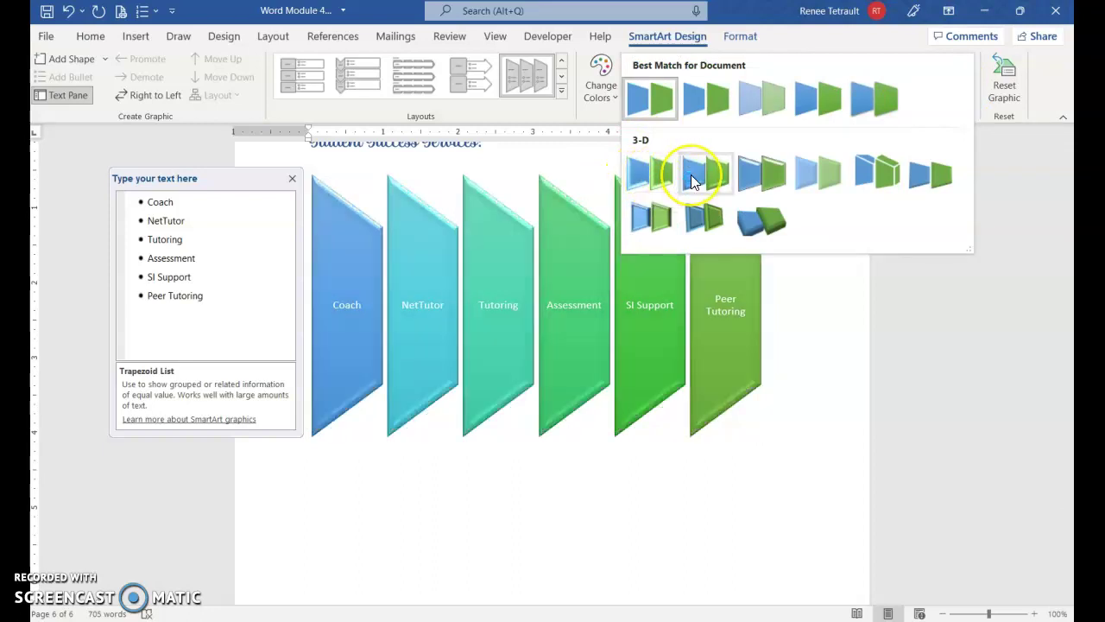
pyautogui.click(746, 172)
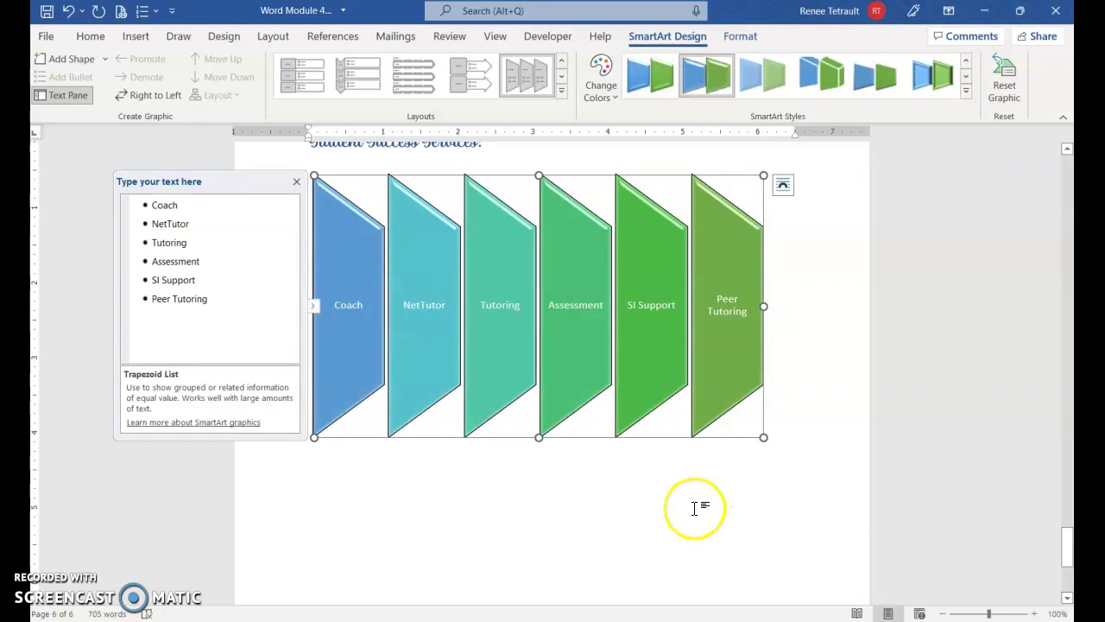
pyautogui.click(560, 92)
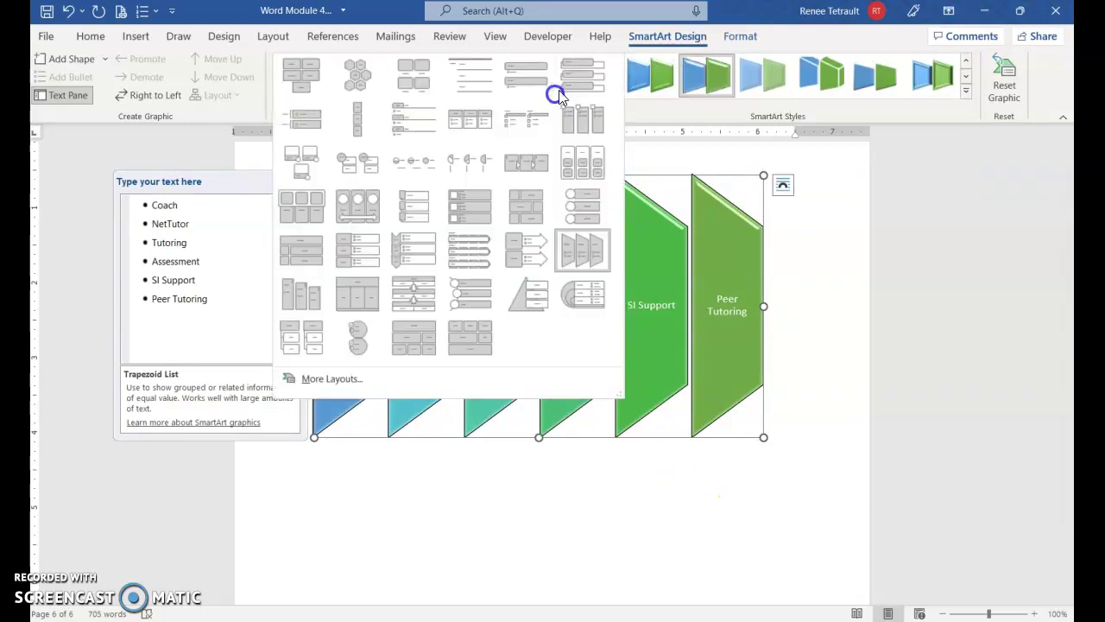
pyautogui.click(530, 298)
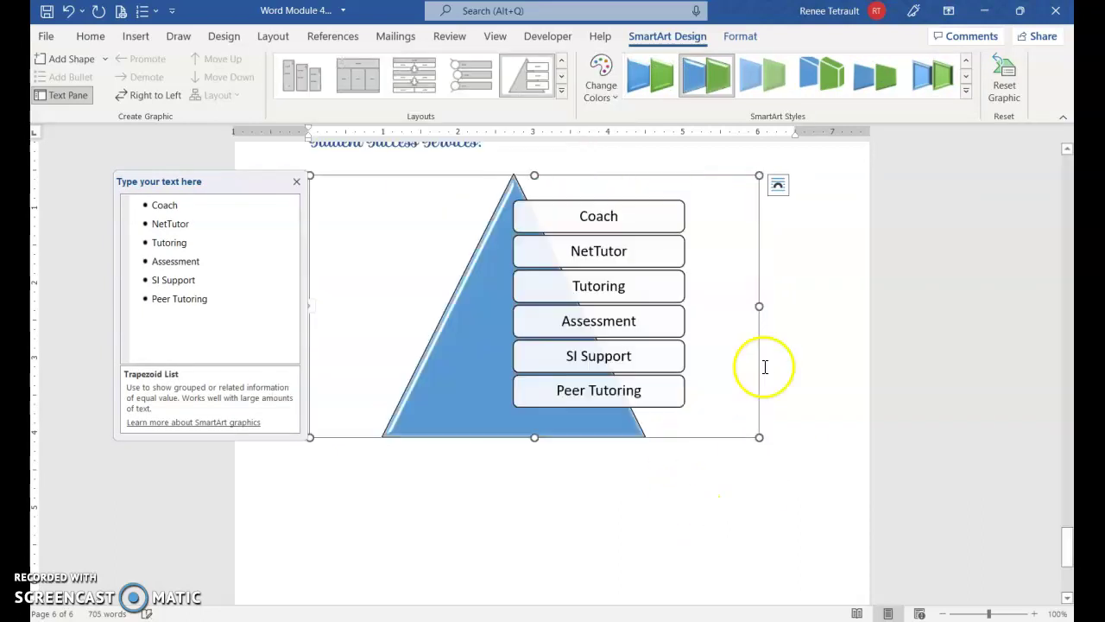
# Apply the second 3-D style, with bevelled edges, to the SmartArt graphic along with the blue-to-green Colorful scheme.
pyautogui.click(966, 89)
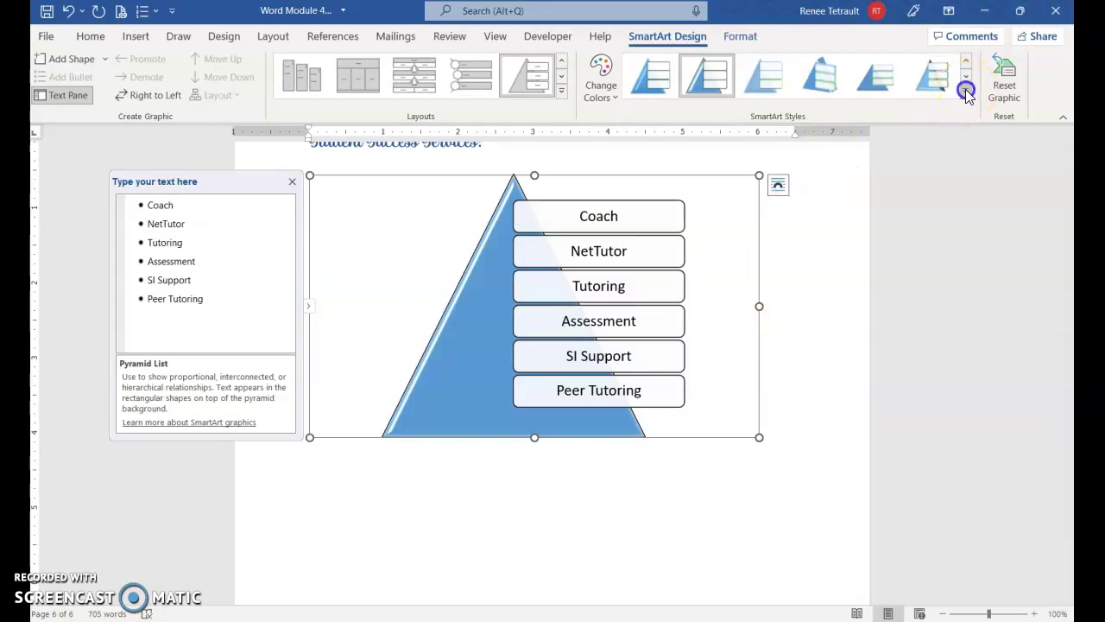
pyautogui.click(689, 170)
pyautogui.click(613, 92)
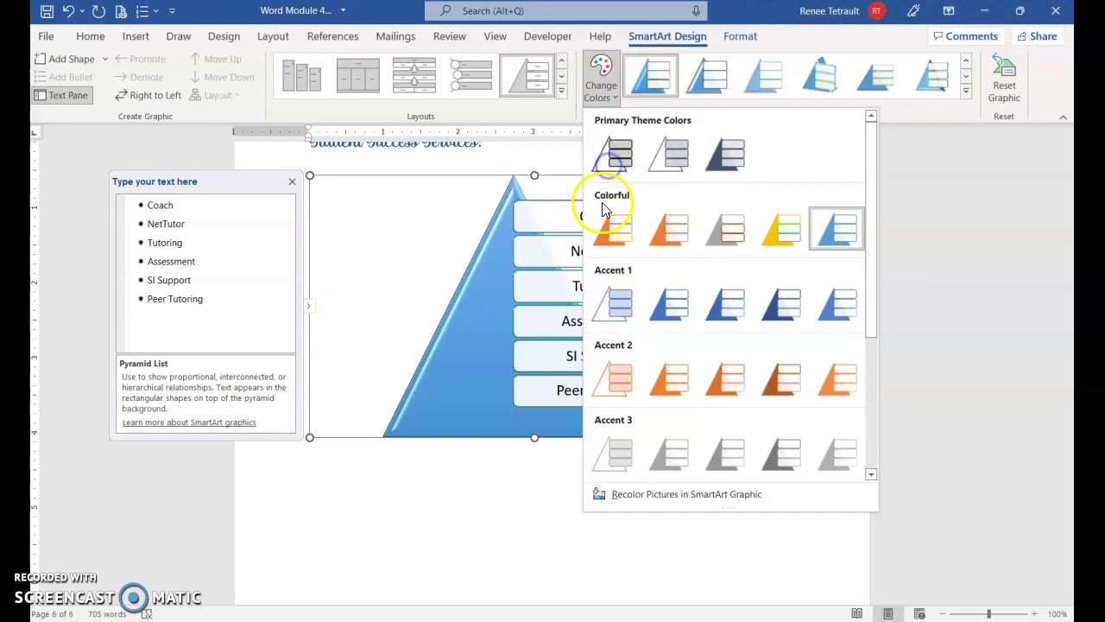
pyautogui.click(836, 231)
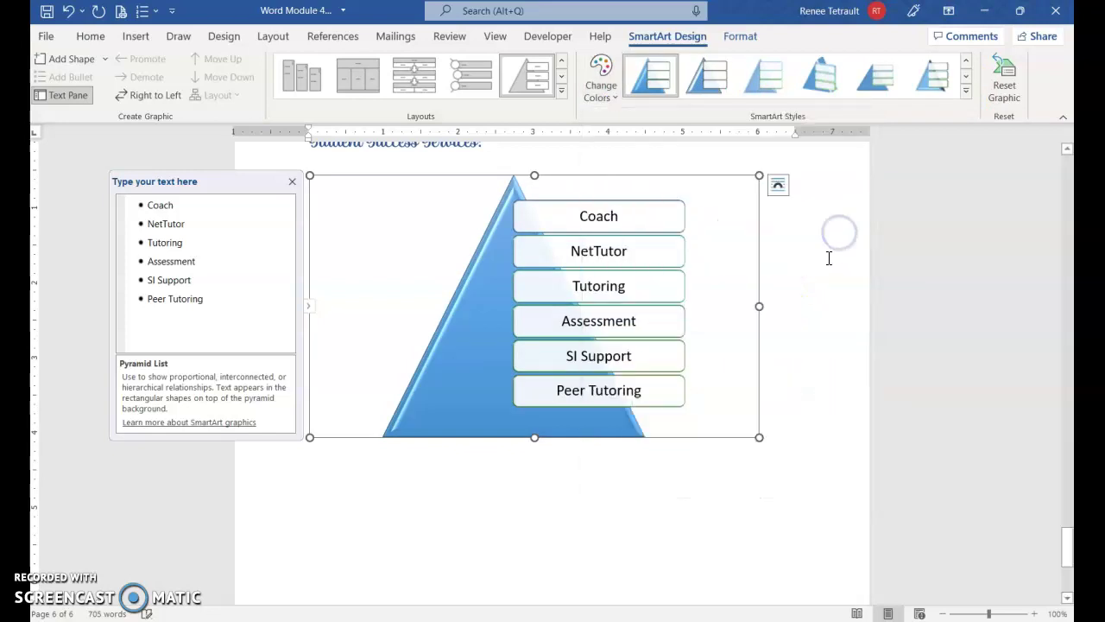
# Try the Vertical Curved List, Bending Picture Accent List, Increasing Circle Process and Alternating Hexagons layouts on the SmartArt graphic.
pyautogui.click(479, 83)
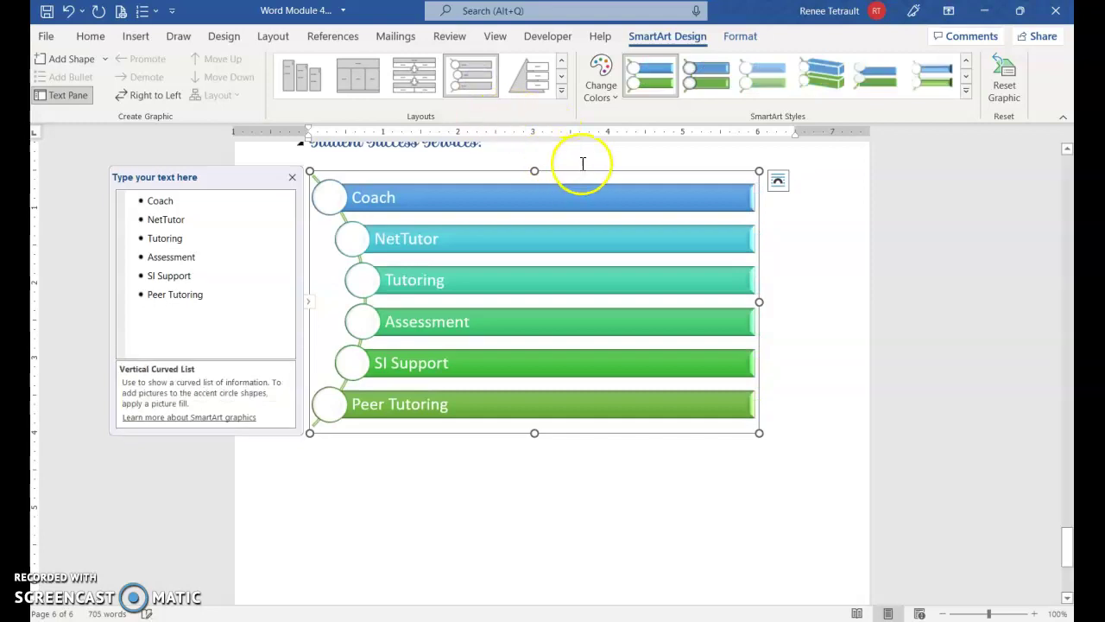
pyautogui.click(562, 93)
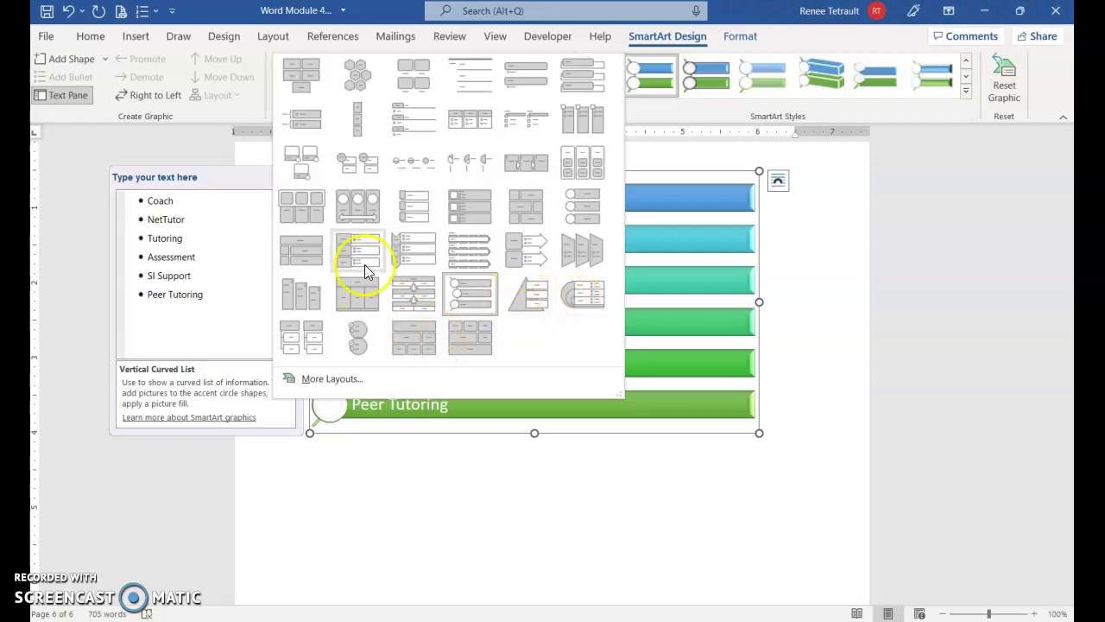
pyautogui.click(297, 171)
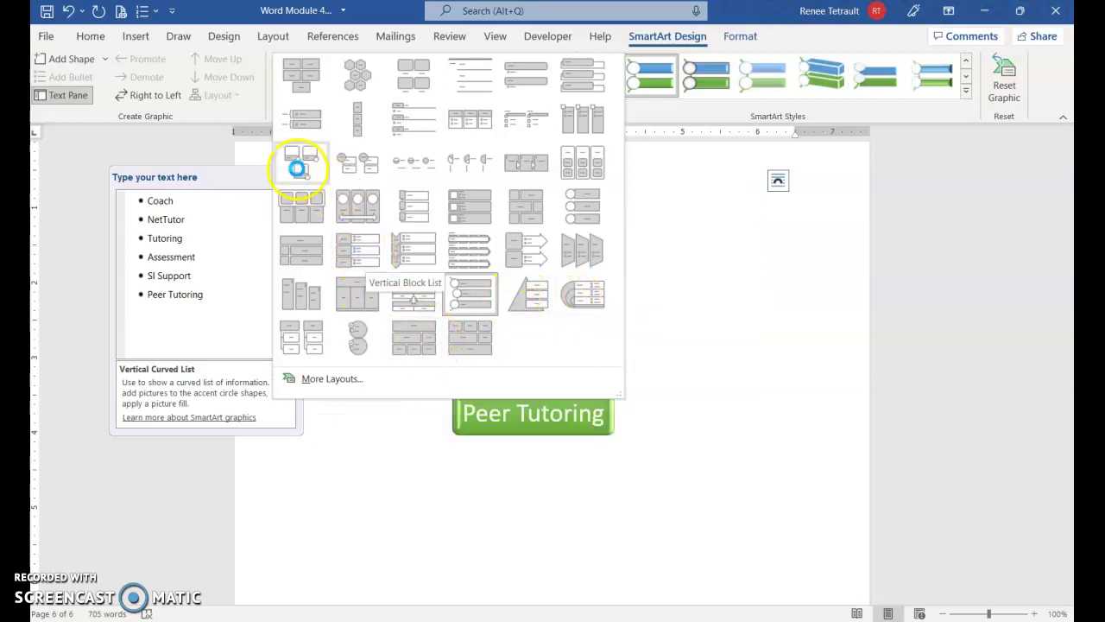
pyautogui.hotkey('ctrl', 'z')
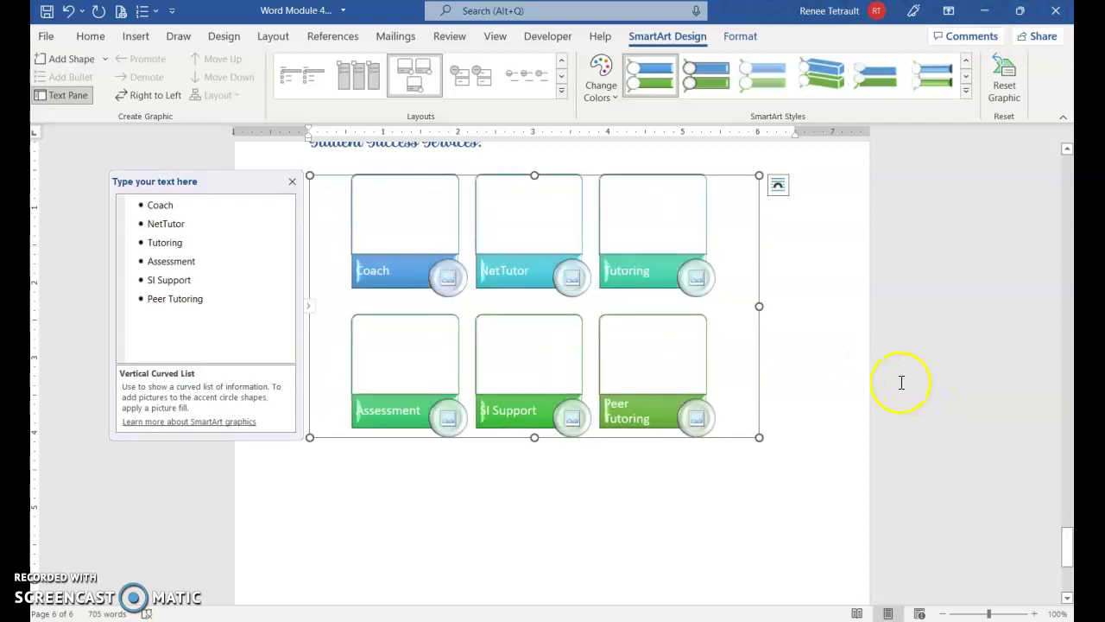
pyautogui.click(530, 84)
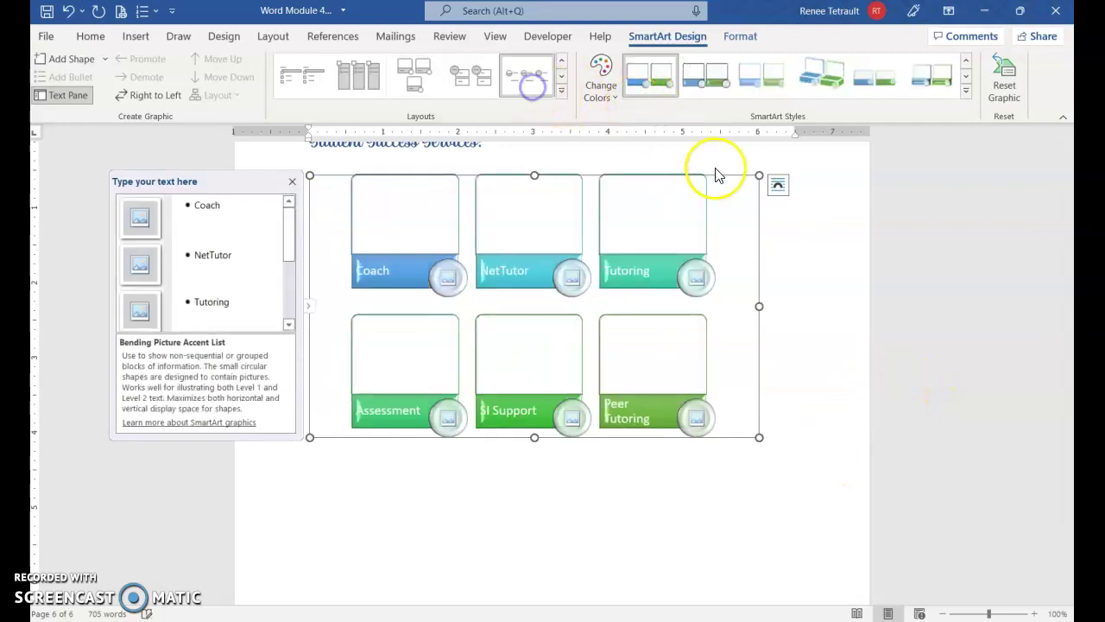
pyautogui.click(561, 90)
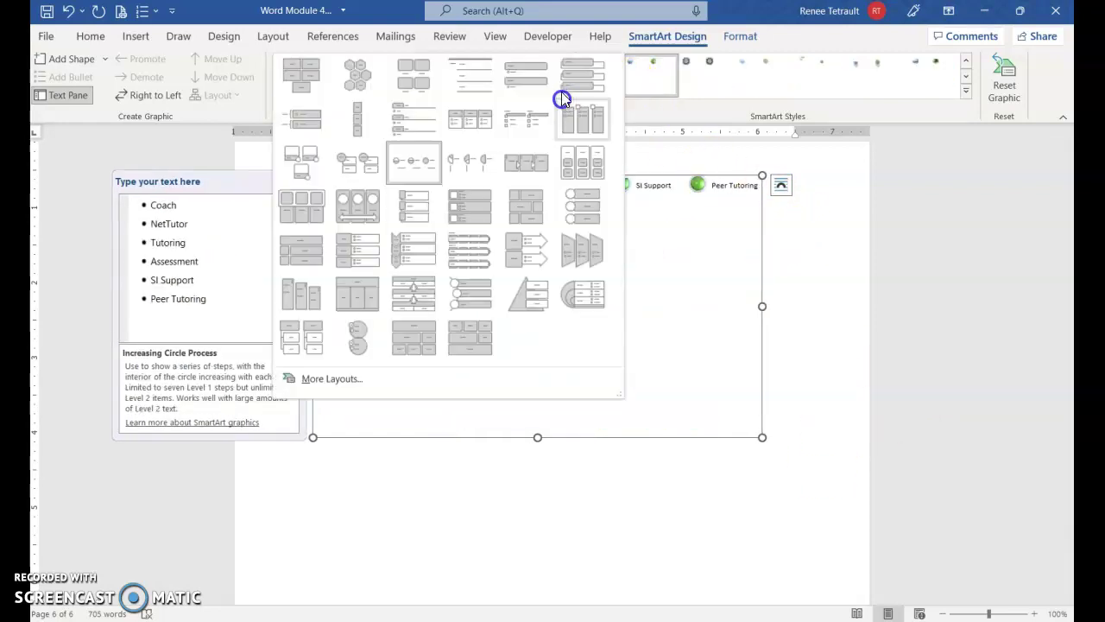
pyautogui.click(364, 87)
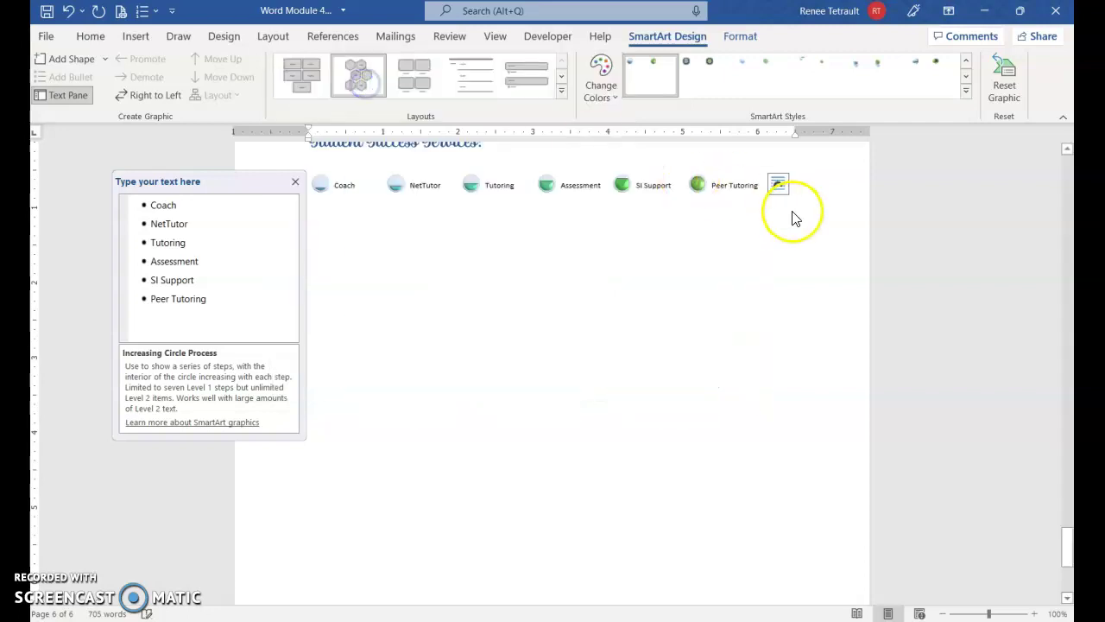
# Change the SmartArt graphic's layout to Trapezoid List and deselect the graphic.
pyautogui.click(561, 92)
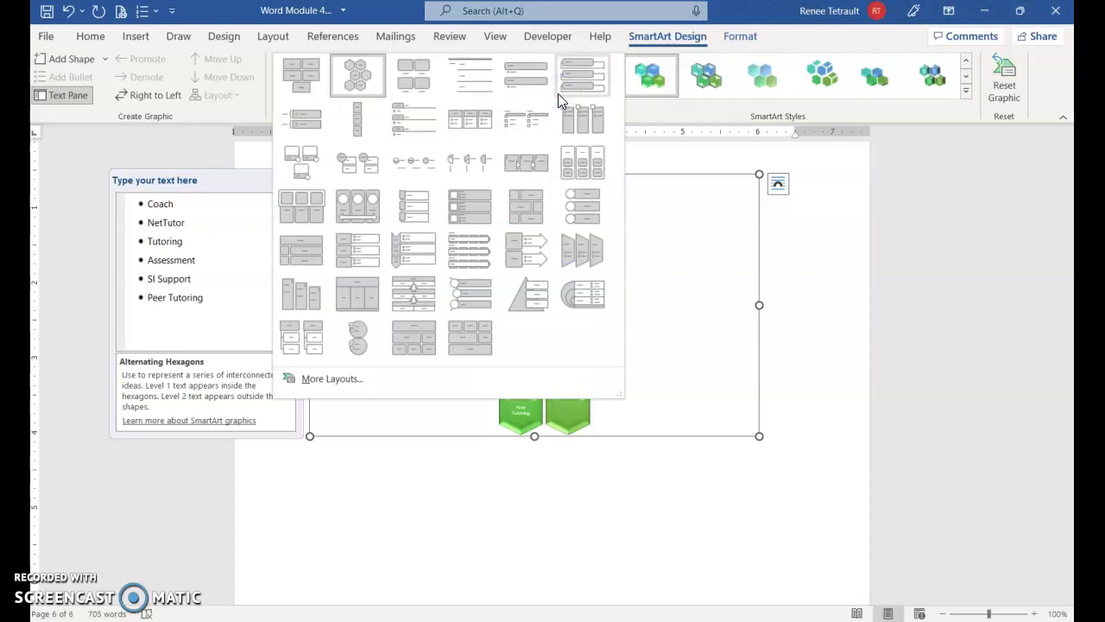
pyautogui.click(590, 257)
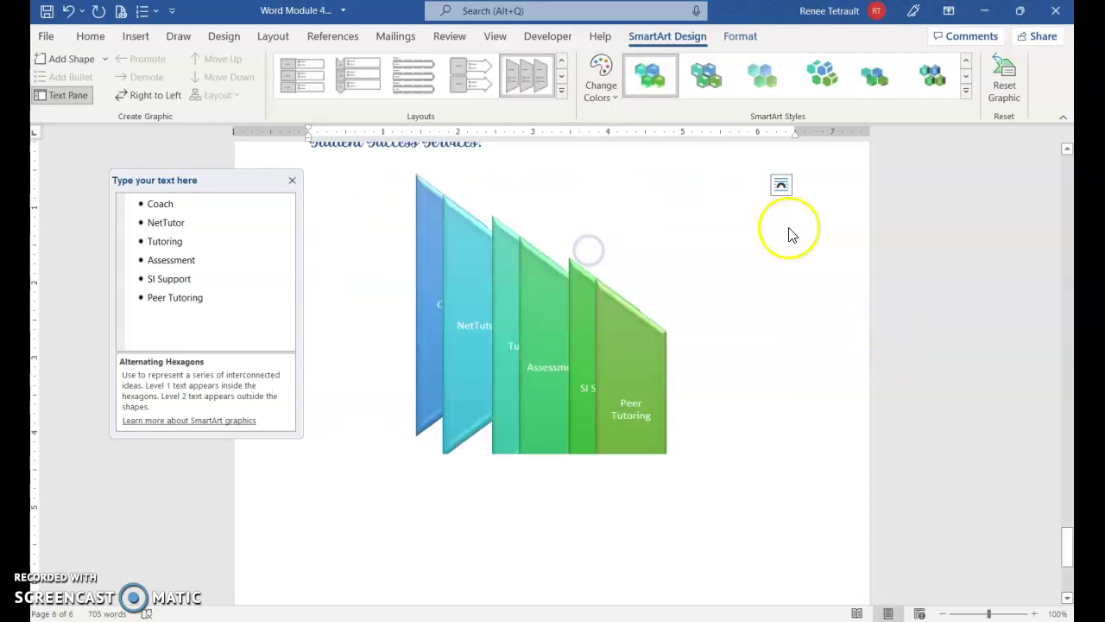
pyautogui.click(654, 446)
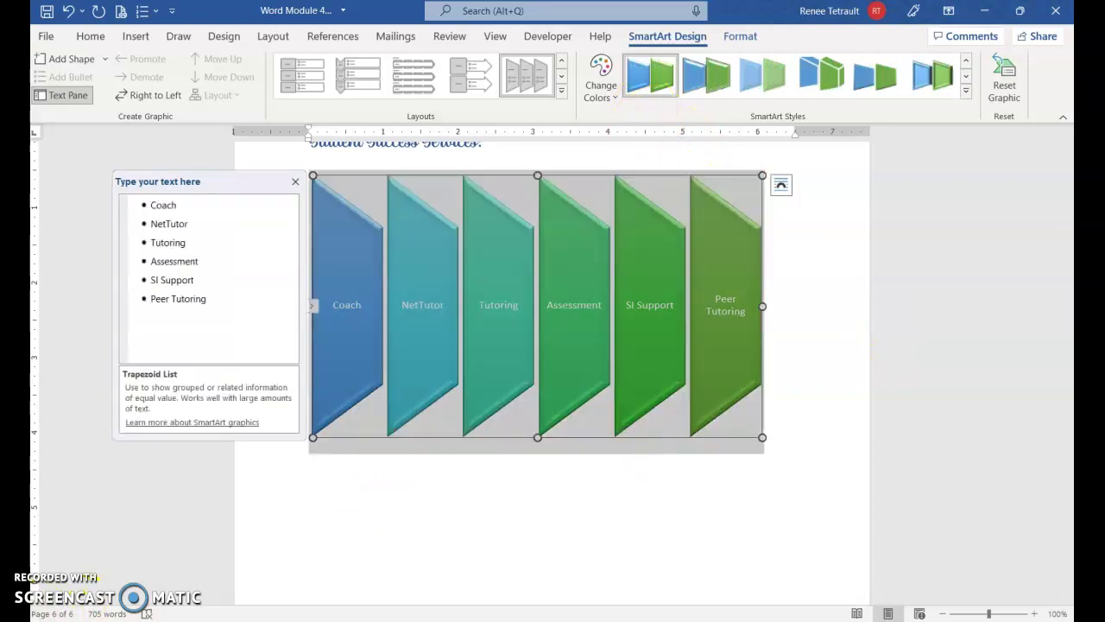
pyautogui.click(1055, 432)
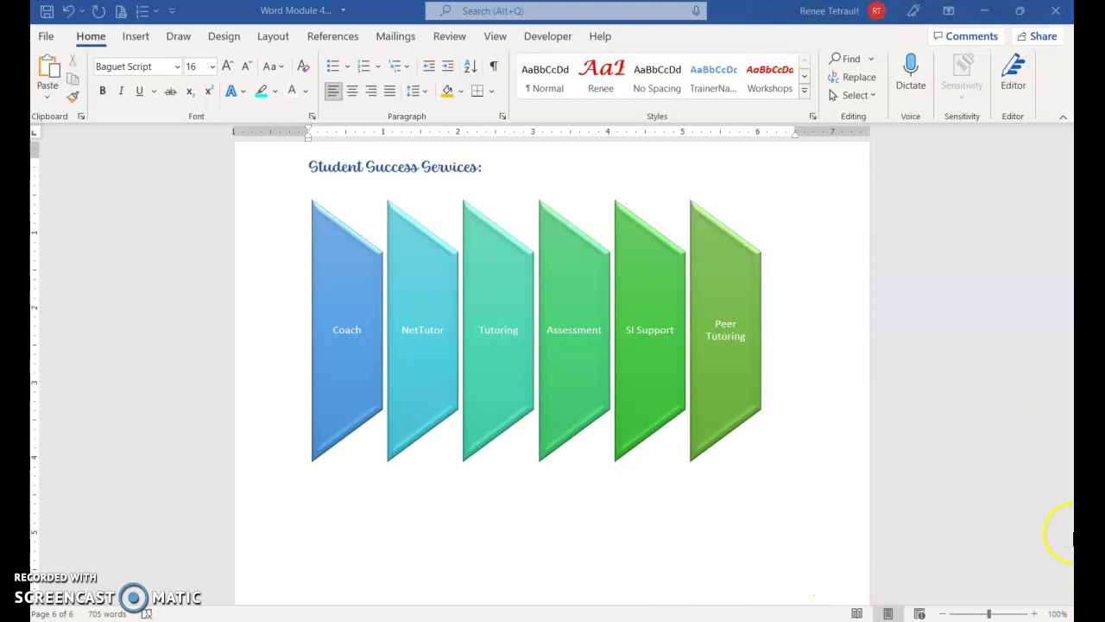
# Crop the right edge of the MASK up VAX up picture below Career Services to a width of about 3.38".
pyautogui.click(1067, 559)
pyautogui.moveTo(1071, 552); pyautogui.dragTo(1069, 485)
pyautogui.click(512, 445)
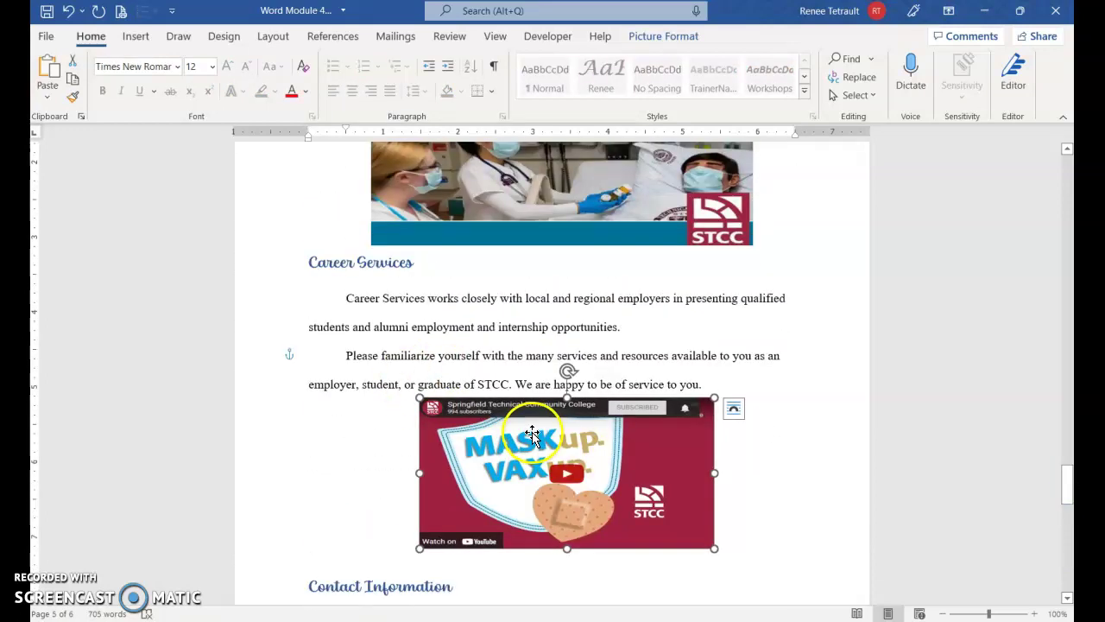
pyautogui.click(658, 37)
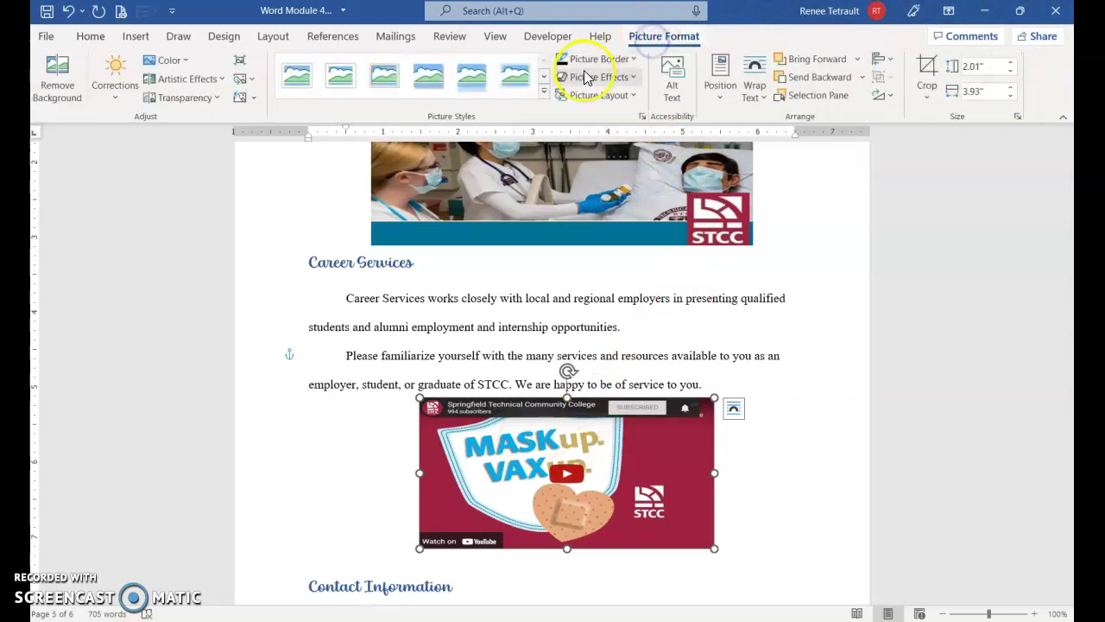
pyautogui.click(544, 101)
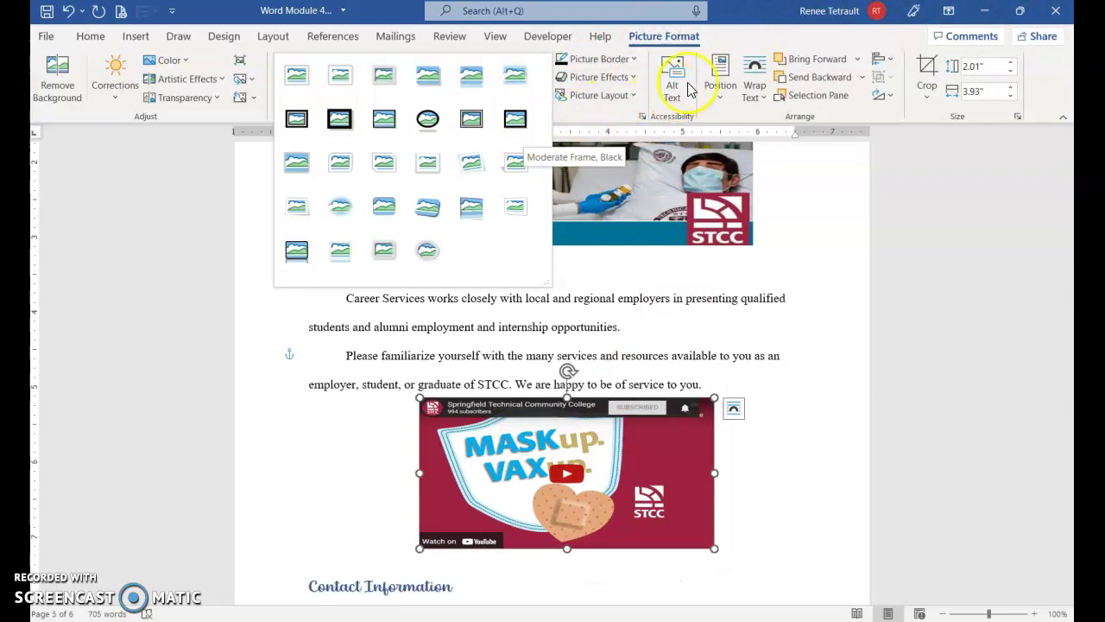
pyautogui.click(925, 69)
pyautogui.moveTo(708, 472)
pyautogui.mouseDown()
pyautogui.moveTo(659, 474)
pyautogui.moveTo(710, 471)
pyautogui.mouseUp()
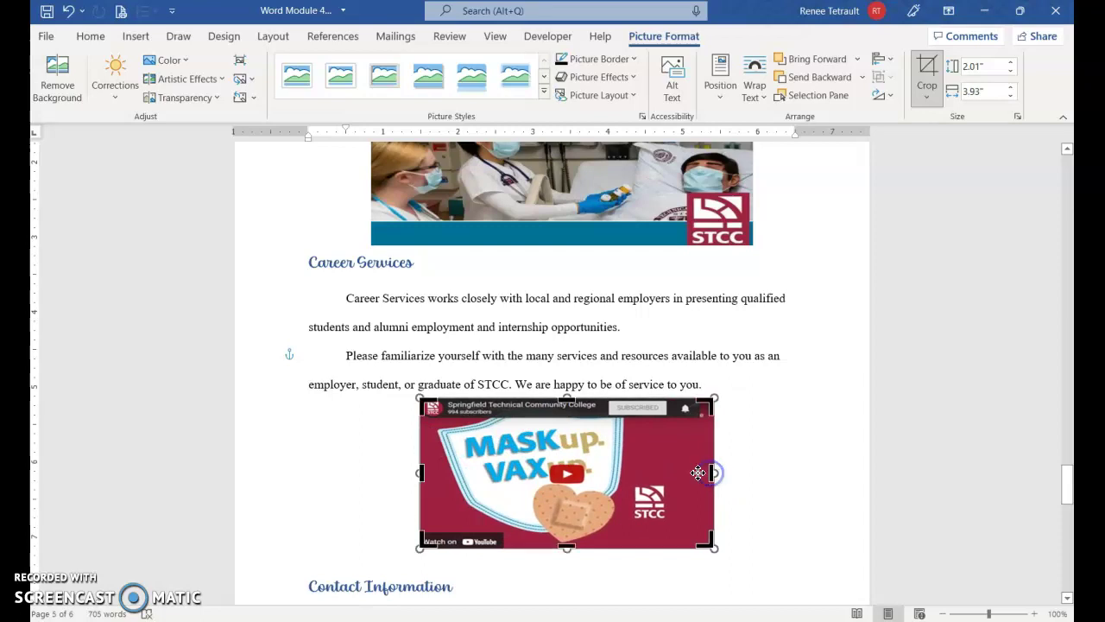
pyautogui.moveTo(712, 473); pyautogui.dragTo(671, 473)
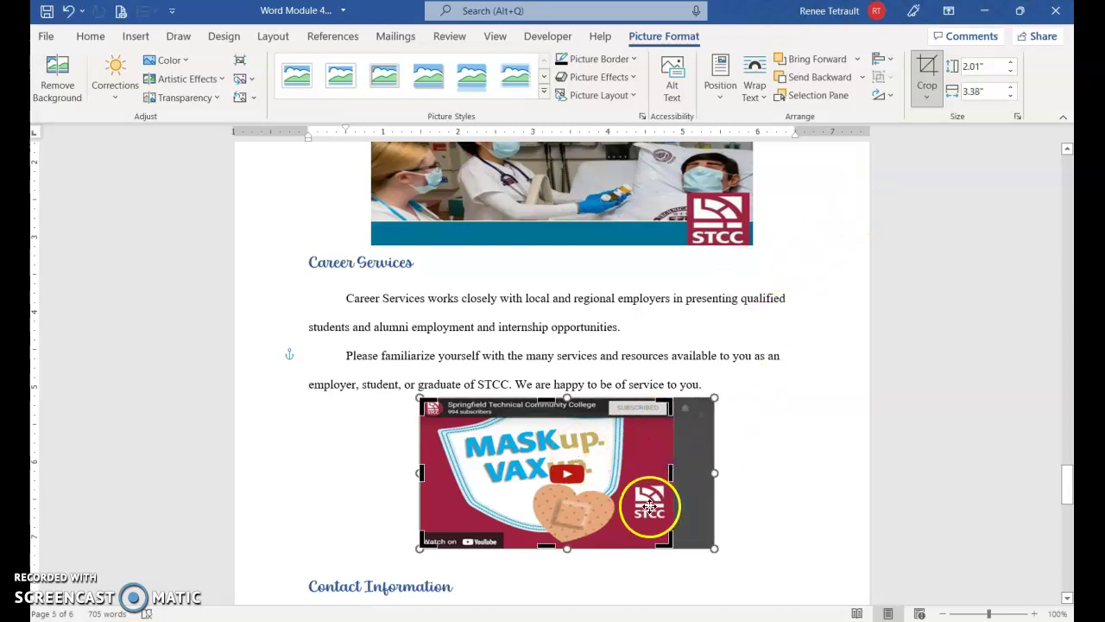
pyautogui.click(919, 65)
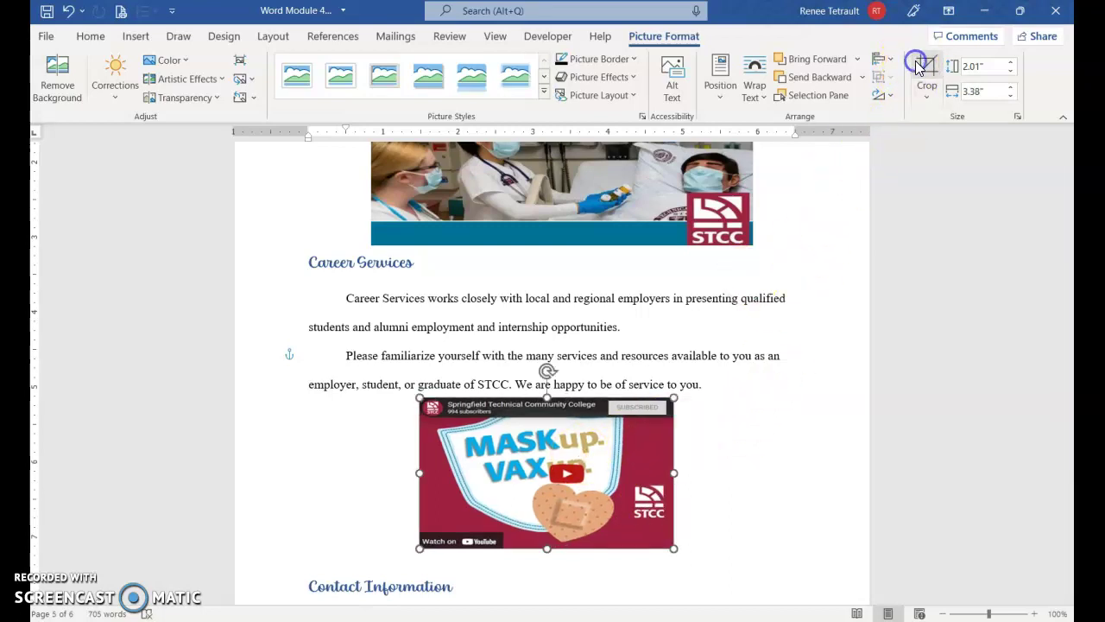
# Crop the MASK up VAX up picture to the horizontal scroll banner shape and deselect it.
pyautogui.click(924, 96)
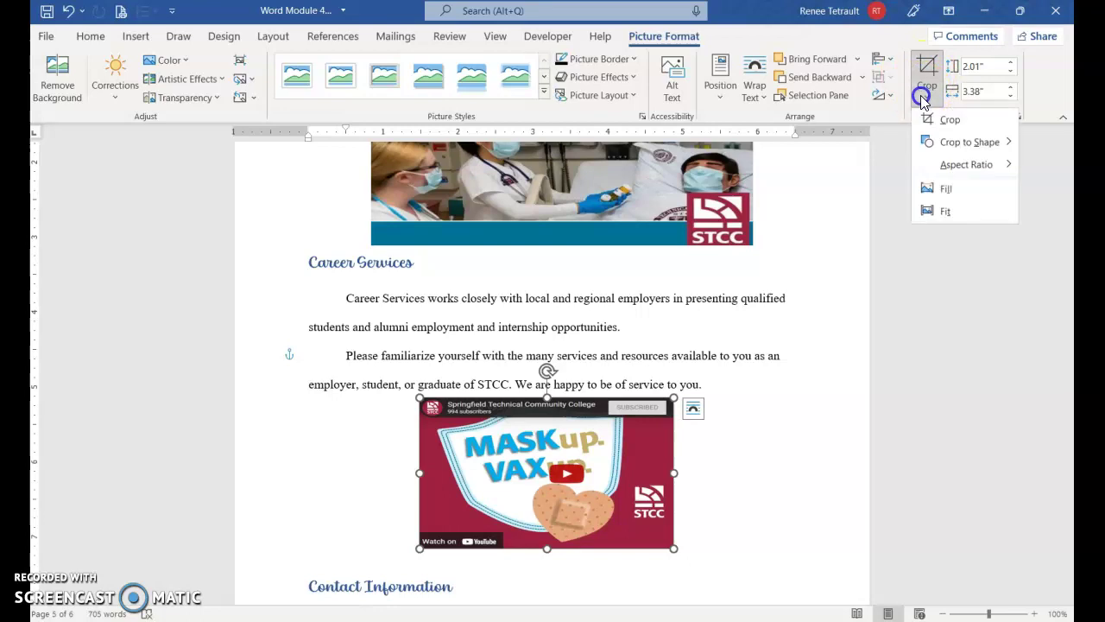
pyautogui.moveTo(951, 149)
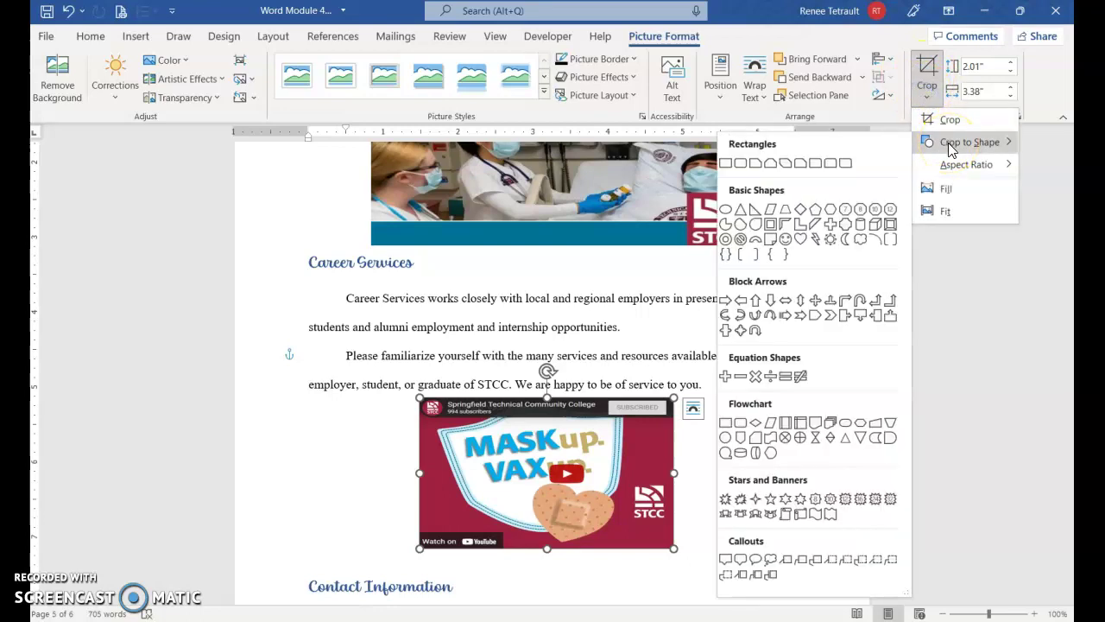
pyautogui.click(802, 516)
pyautogui.click(792, 502)
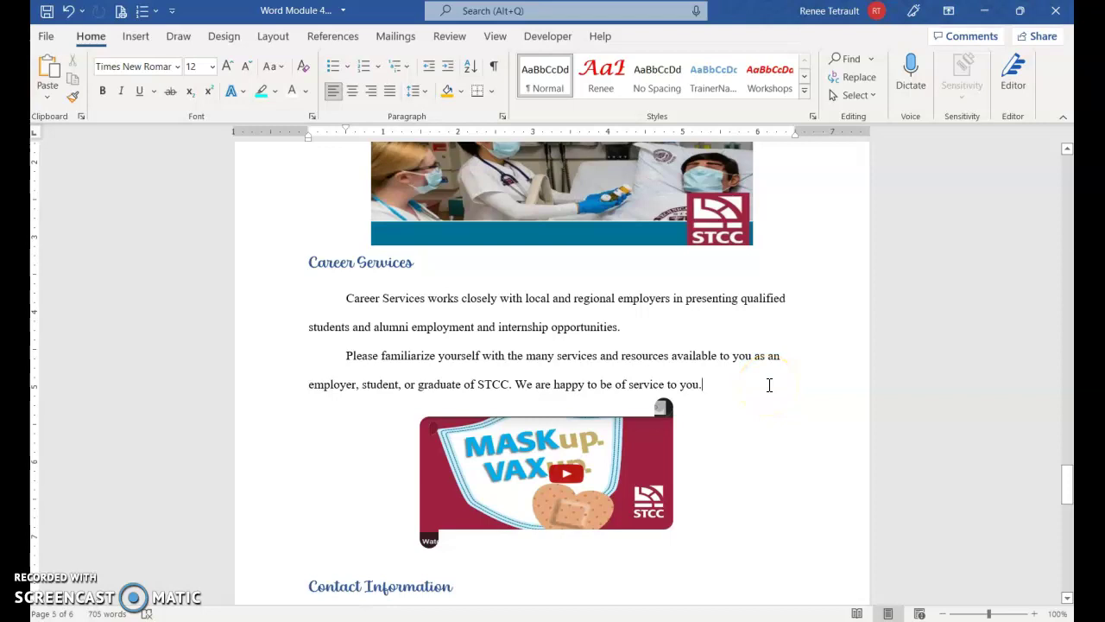
# Zoom the document out to 30% to review the layout of all its pages together.
pyautogui.click(495, 36)
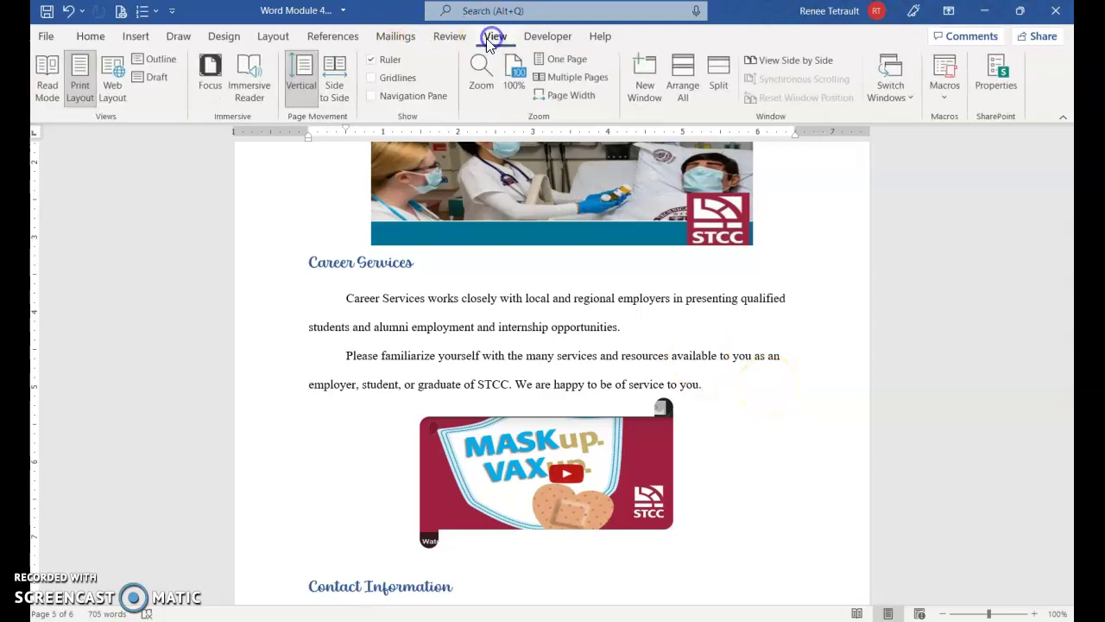
pyautogui.click(561, 61)
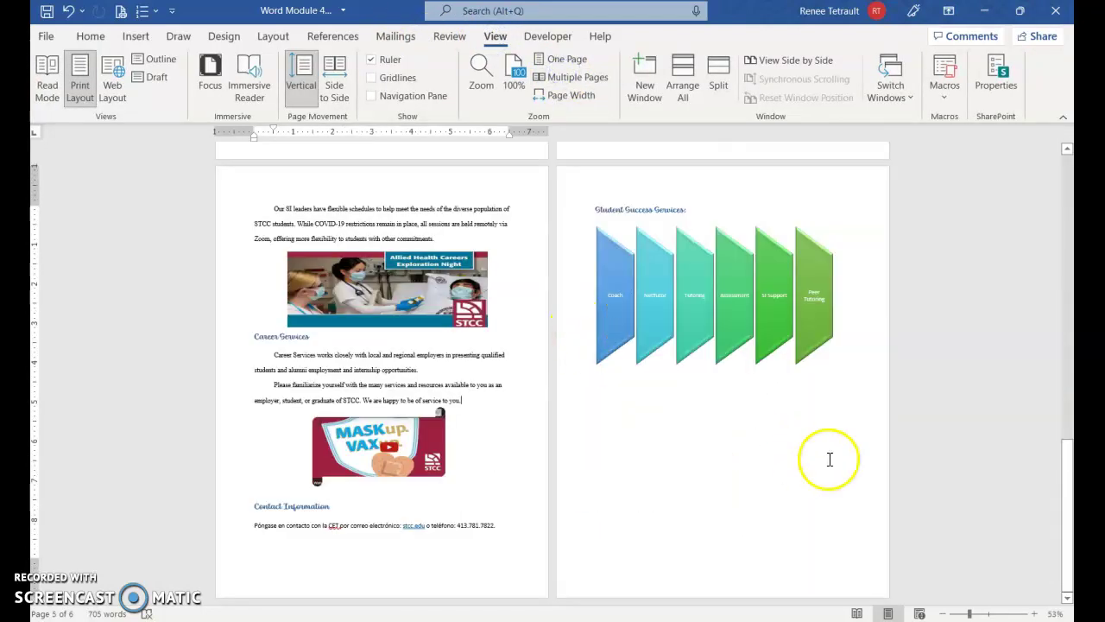
pyautogui.click(938, 615)
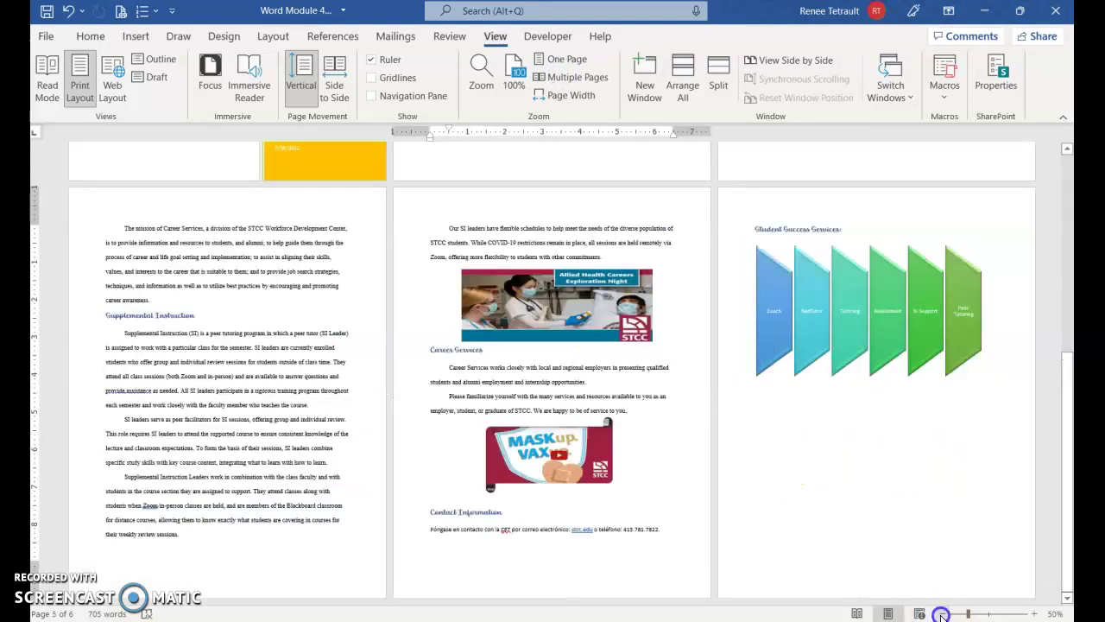
pyautogui.click(941, 614)
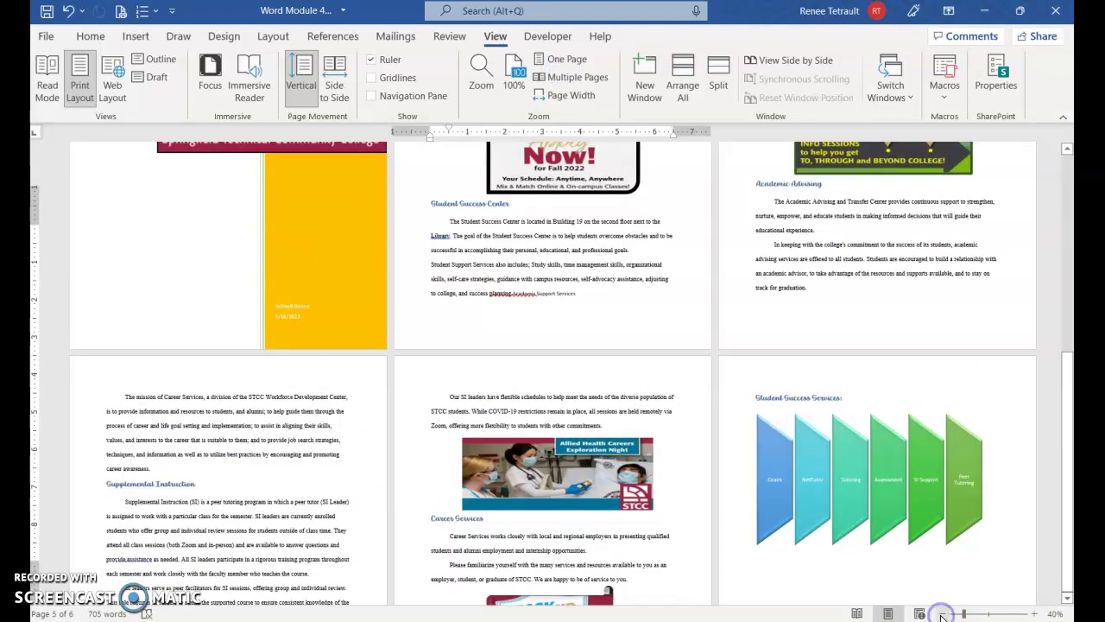
pyautogui.click(941, 614)
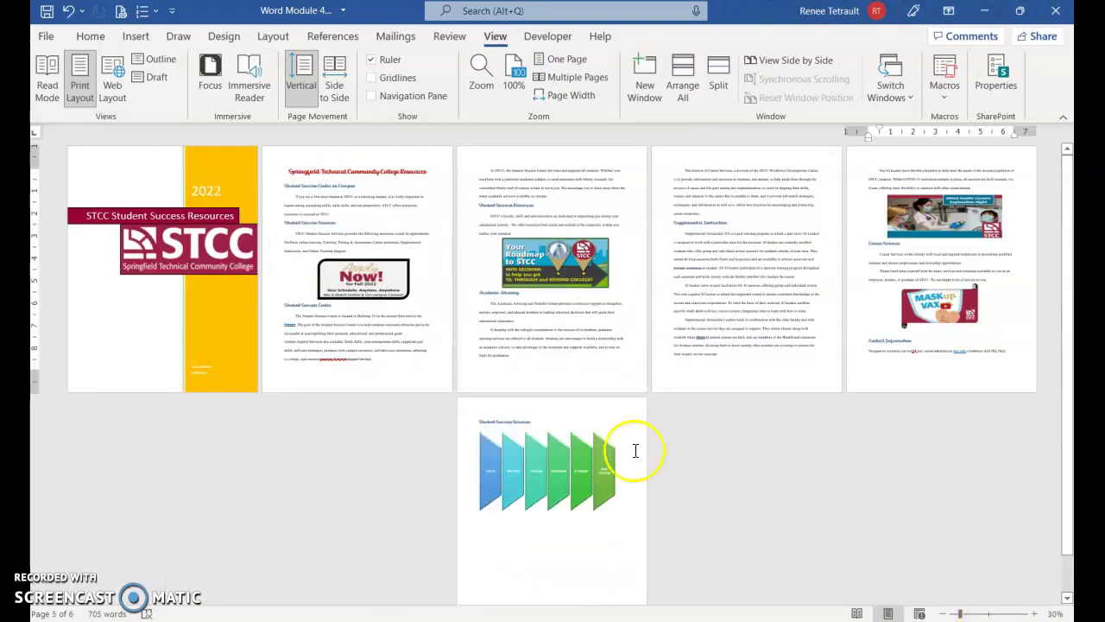